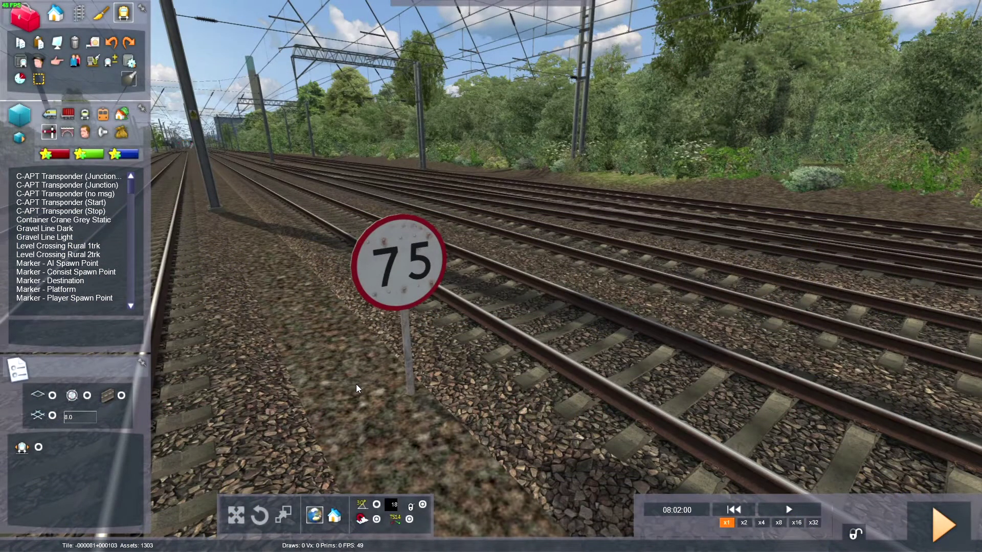
pyautogui.click(49, 133)
pyautogui.click(113, 202)
pyautogui.click(439, 456)
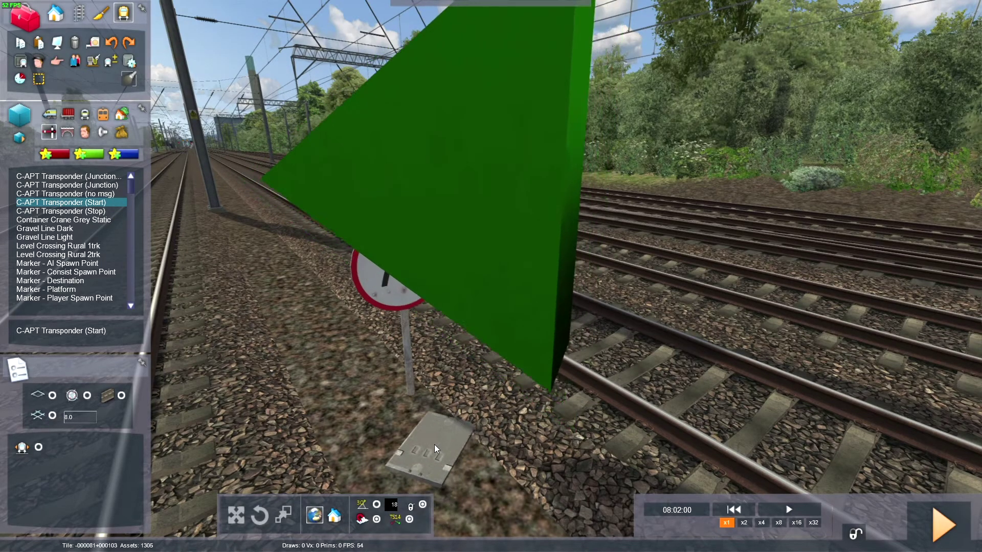
pyautogui.moveTo(434, 452); pyautogui.dragTo(307, 452, button='right')
pyautogui.moveTo(524, 294); pyautogui.dragTo(523, 375, button='right')
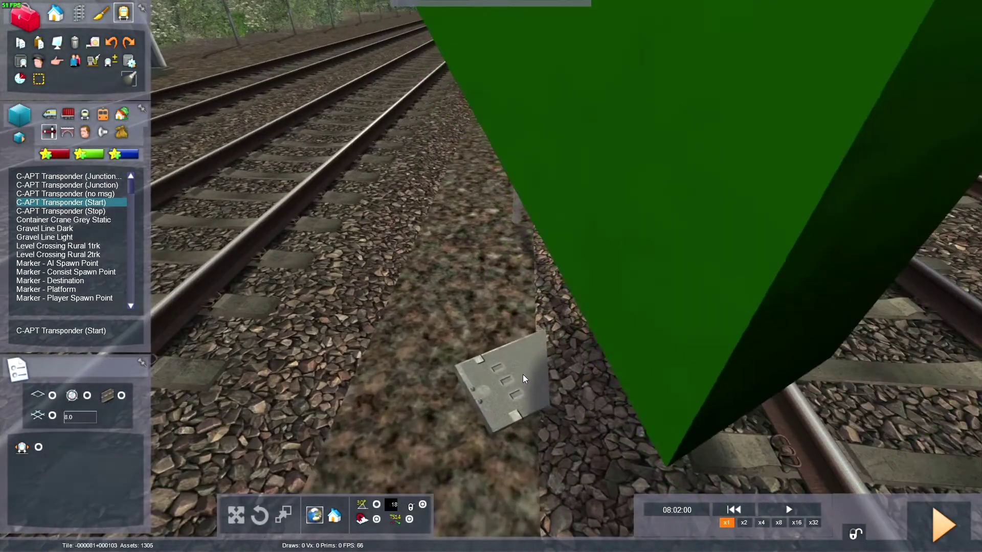
pyautogui.moveTo(509, 324); pyautogui.dragTo(593, 335)
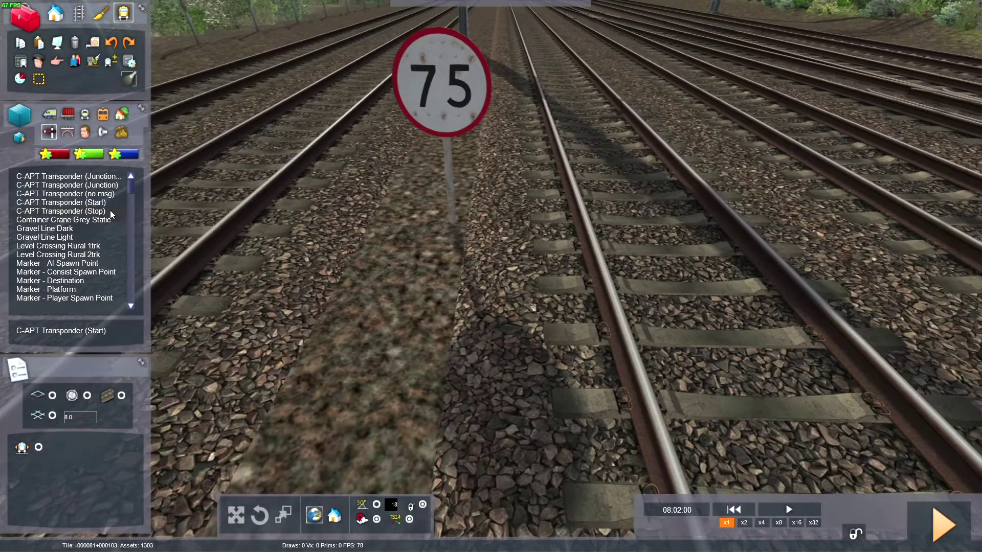
# - Place a C-APT Transponder (Start) on the ballast beside the track, just in front of the 75 speed sign
pyautogui.click(61, 202)
pyautogui.moveTo(404, 332); pyautogui.dragTo(368, 346)
pyautogui.scroll(-3, 257, 338)
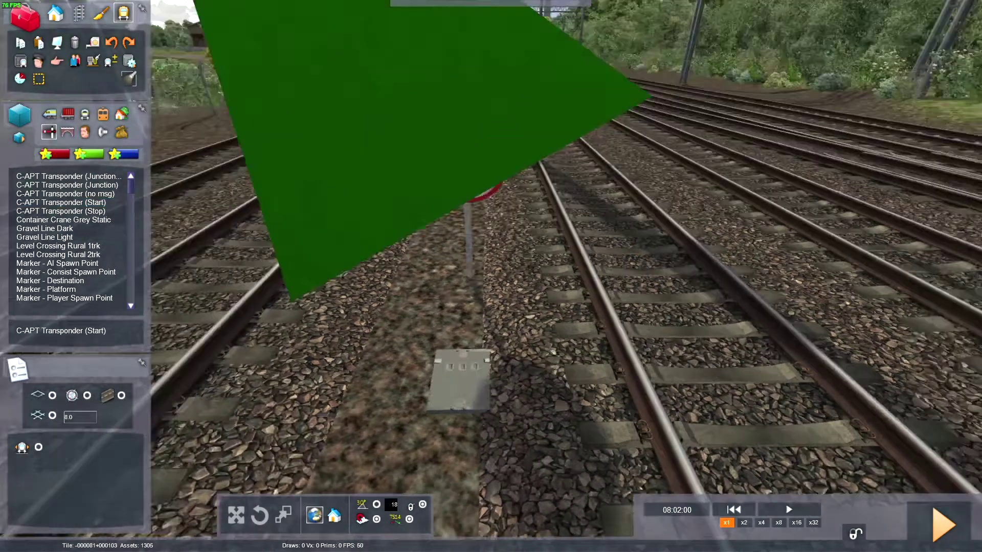
pyautogui.press('Down')
pyautogui.moveTo(602, 460); pyautogui.dragTo(602, 381, button='right')
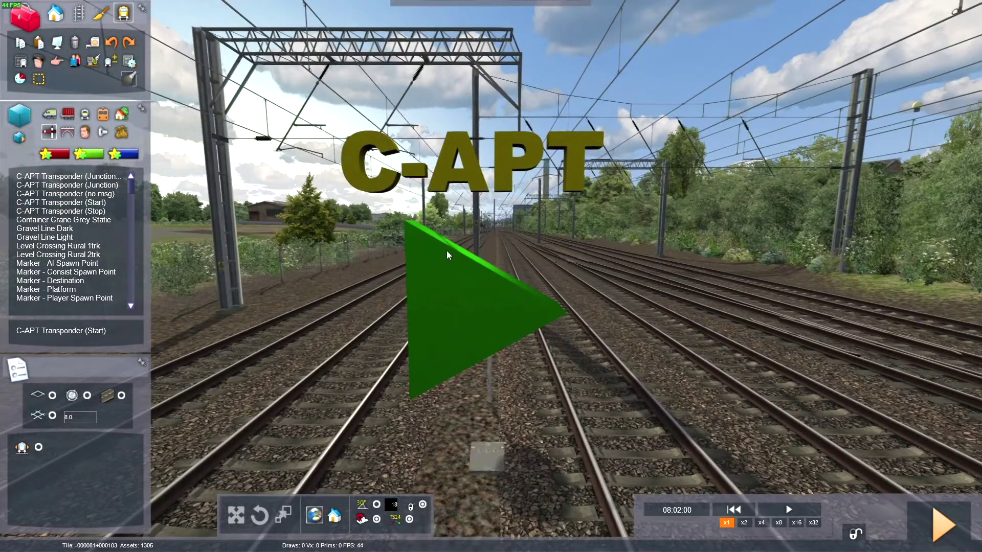
# - Move the Start transponder between the rails of the adjacent track and lower it towards the ballast
pyautogui.scroll(5, 478, 288)
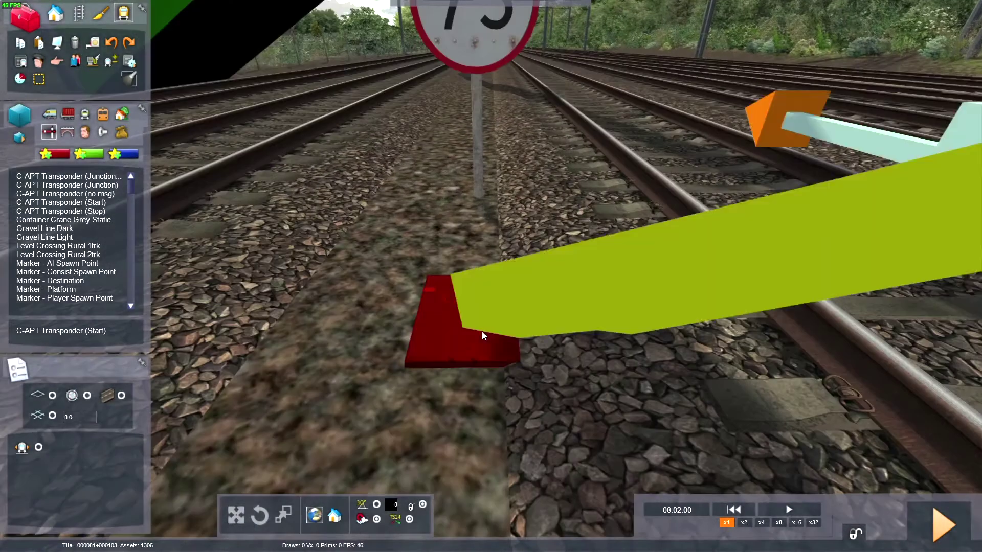
pyautogui.scroll(2, 470, 265)
pyautogui.press('Right')
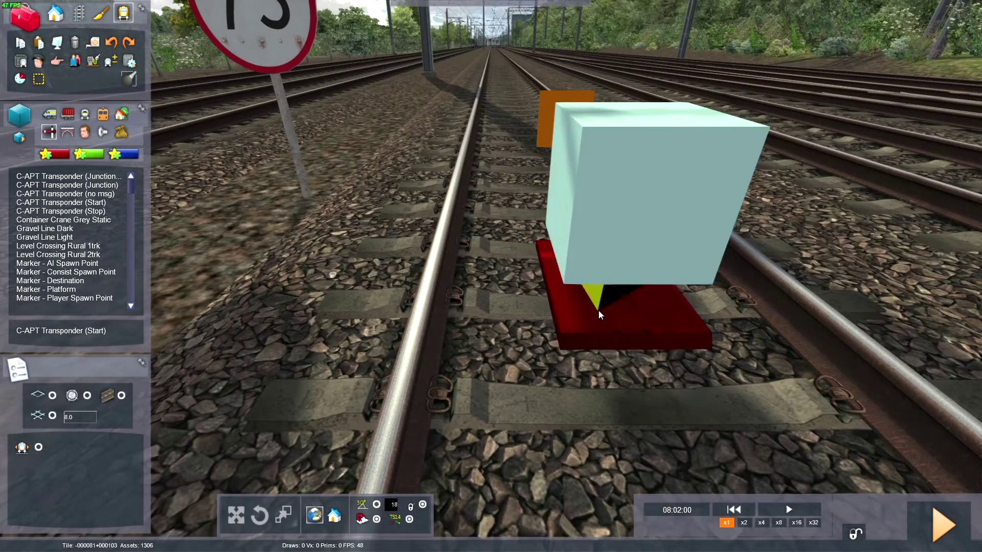
pyautogui.click(599, 313)
pyautogui.moveTo(611, 251); pyautogui.dragTo(615, 298)
pyautogui.press('Delete')
pyautogui.moveTo(615, 299); pyautogui.dragTo(413, 388, button='right')
pyautogui.press('Down')
pyautogui.press('Down')
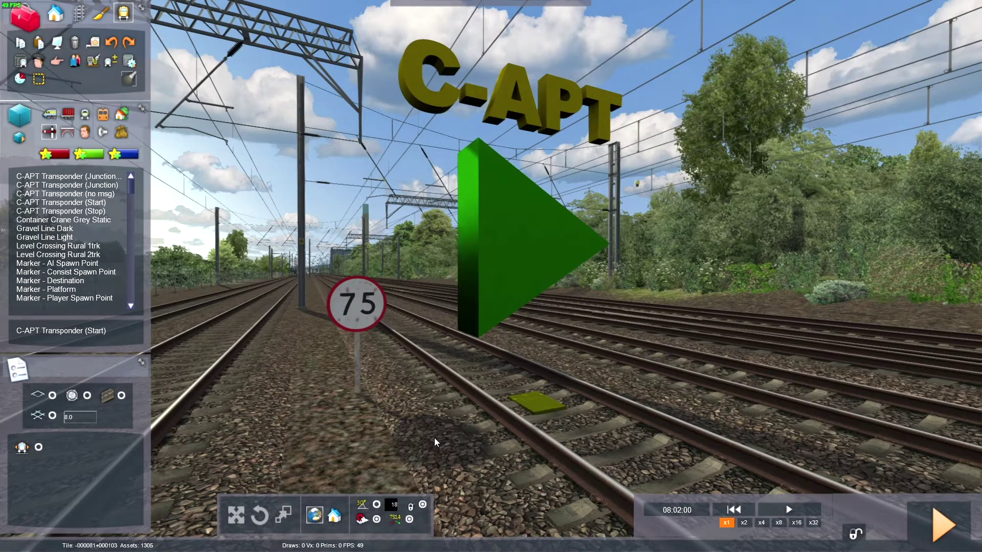
pyautogui.click(102, 211)
pyautogui.click(378, 432)
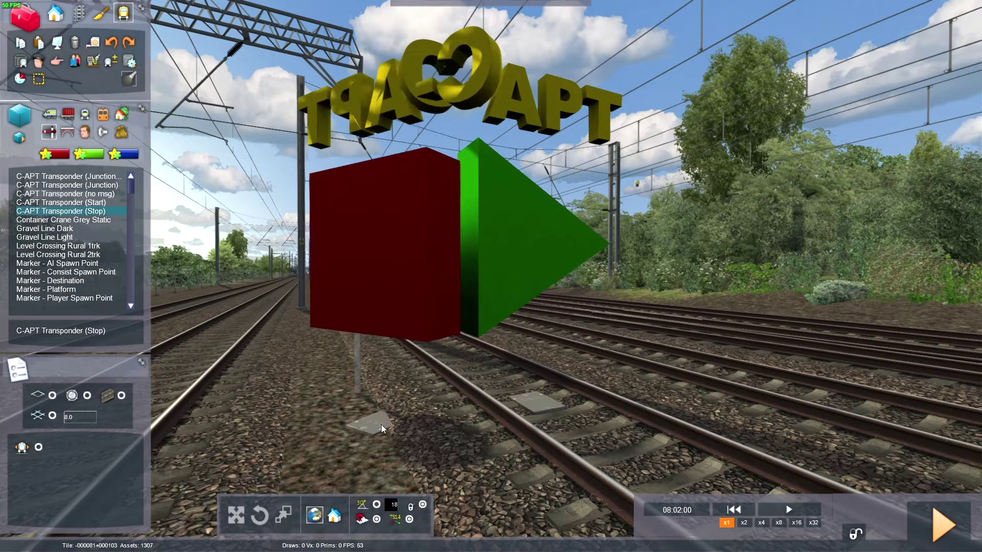
pyautogui.moveTo(374, 442)
pyautogui.mouseDown(button='right')
pyautogui.moveTo(341, 440)
pyautogui.moveTo(383, 420)
pyautogui.mouseUp(button='right')
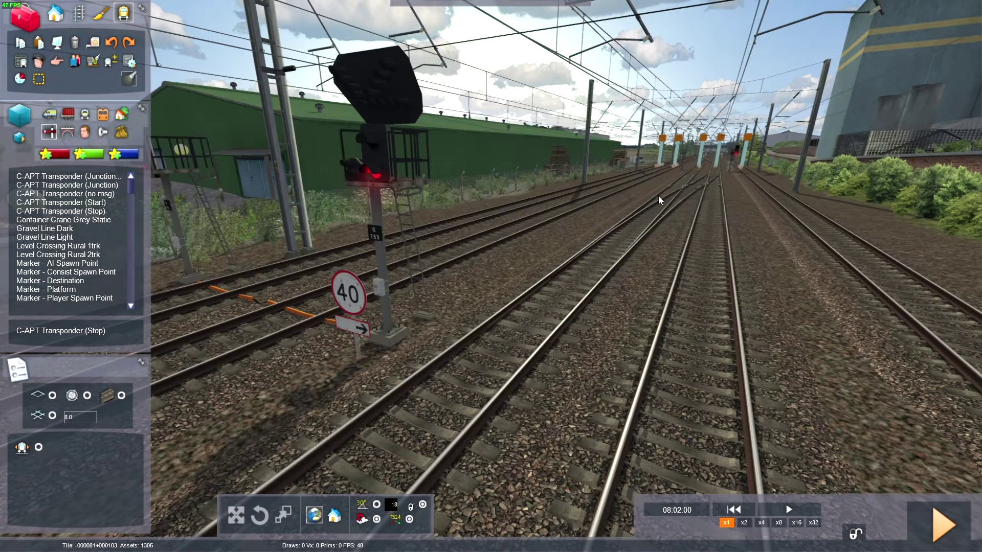
# - Examine the signals, junctions and diverging 40 speed signs along the line
pyautogui.moveTo(633, 225); pyautogui.dragTo(595, 282, button='right')
pyautogui.moveTo(582, 325); pyautogui.dragTo(584, 330, button='right')
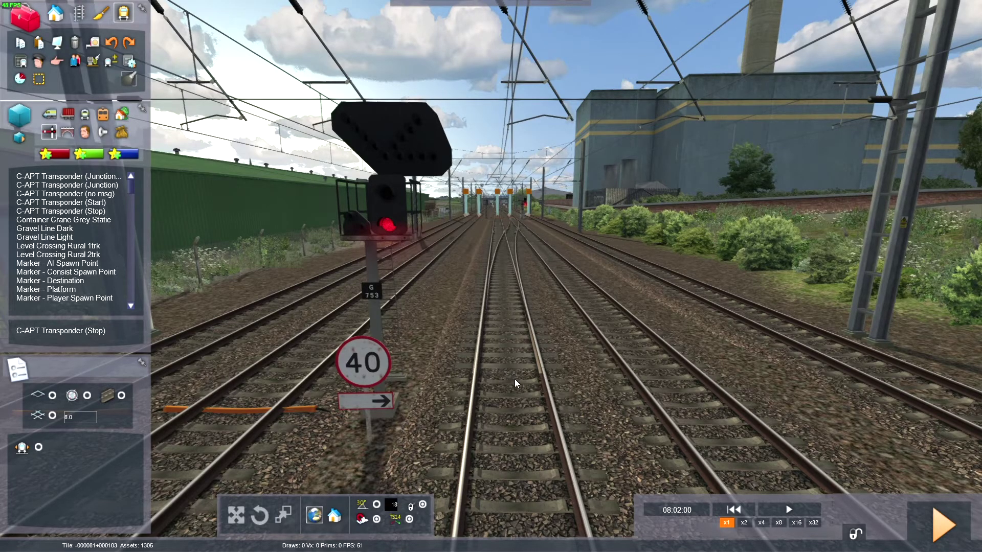
pyautogui.moveTo(539, 407); pyautogui.dragTo(539, 417, button='right')
pyautogui.press('Up')
pyautogui.press('Up')
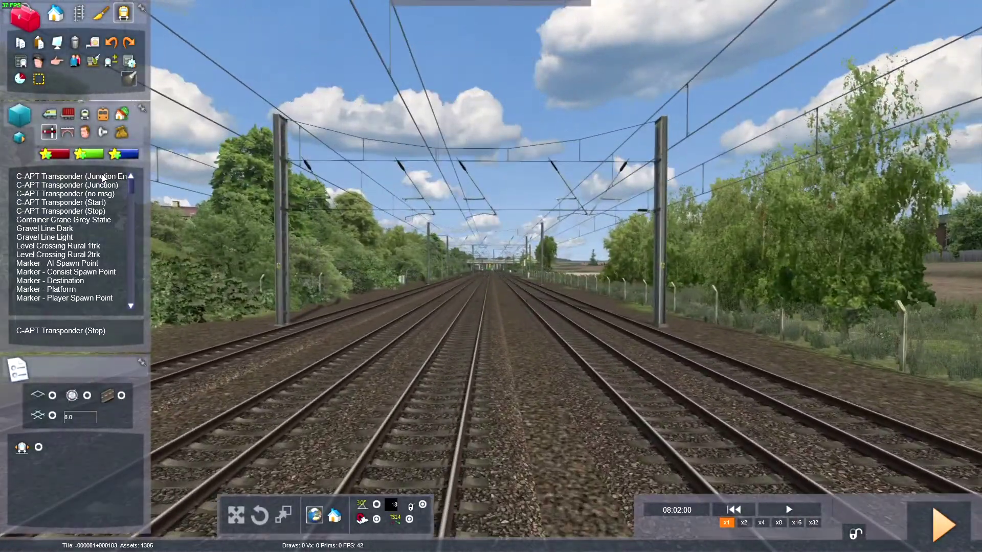
pyautogui.press('Up')
pyautogui.press('Up')
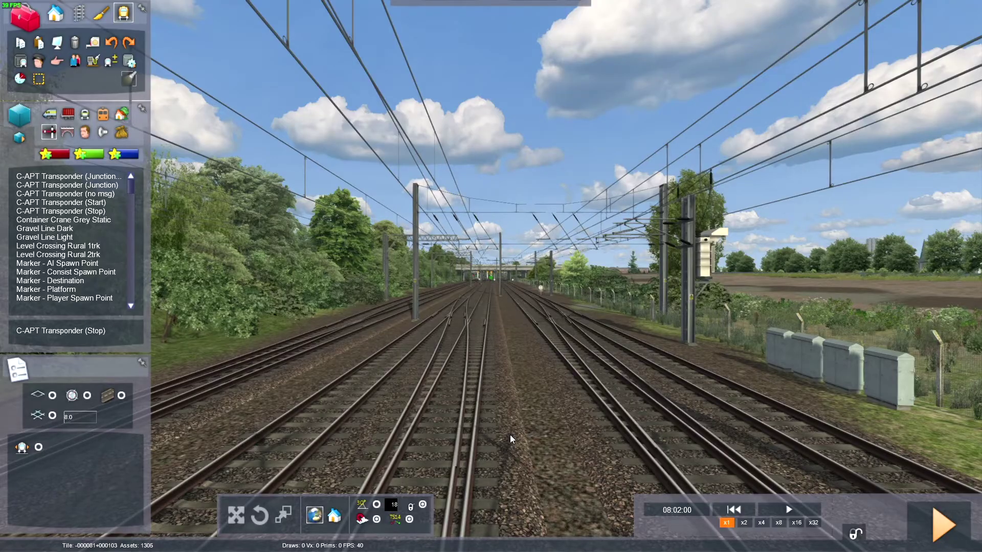
pyautogui.press('Up')
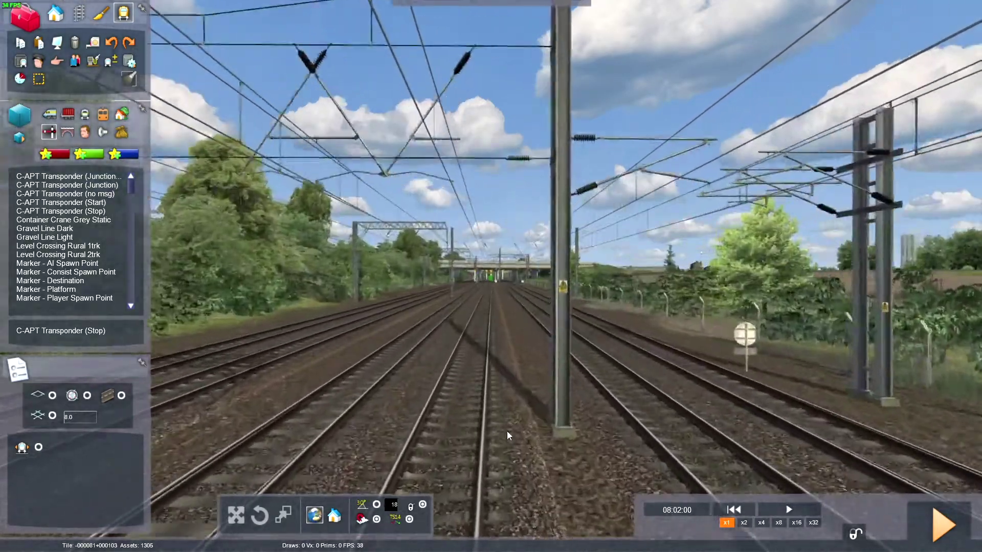
pyautogui.press('Up')
pyautogui.moveTo(508, 431); pyautogui.dragTo(502, 359, button='right')
pyautogui.press('Up')
pyautogui.press('Up')
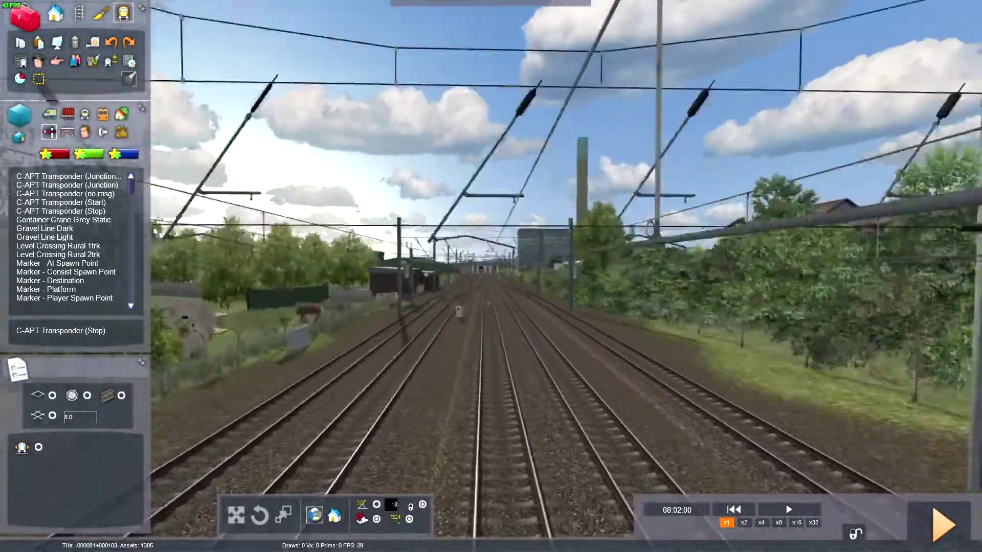
pyautogui.press('Up')
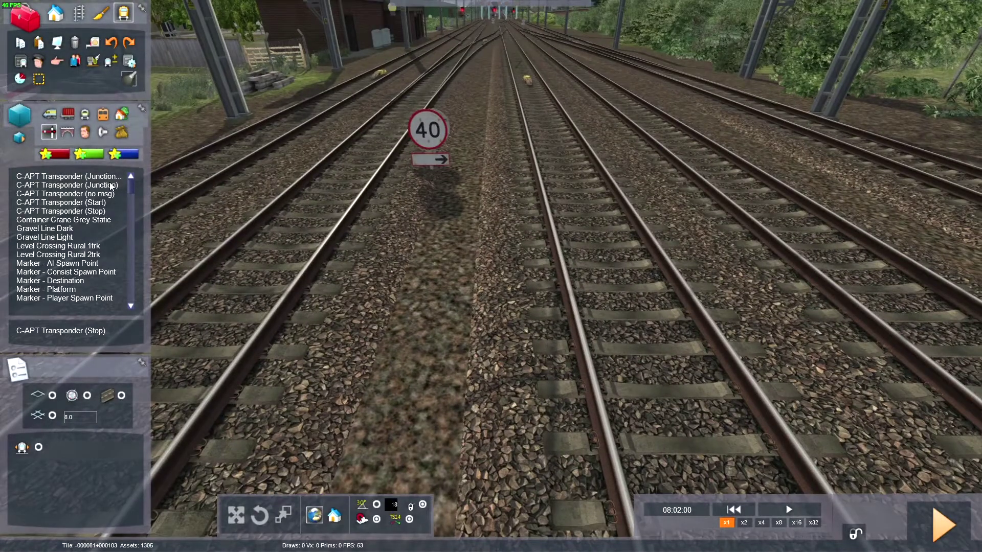
# - Place a C-APT Transponder (Junction) beside the track, just before the 40 speed sign with the right-pointing arrow
pyautogui.click(107, 186)
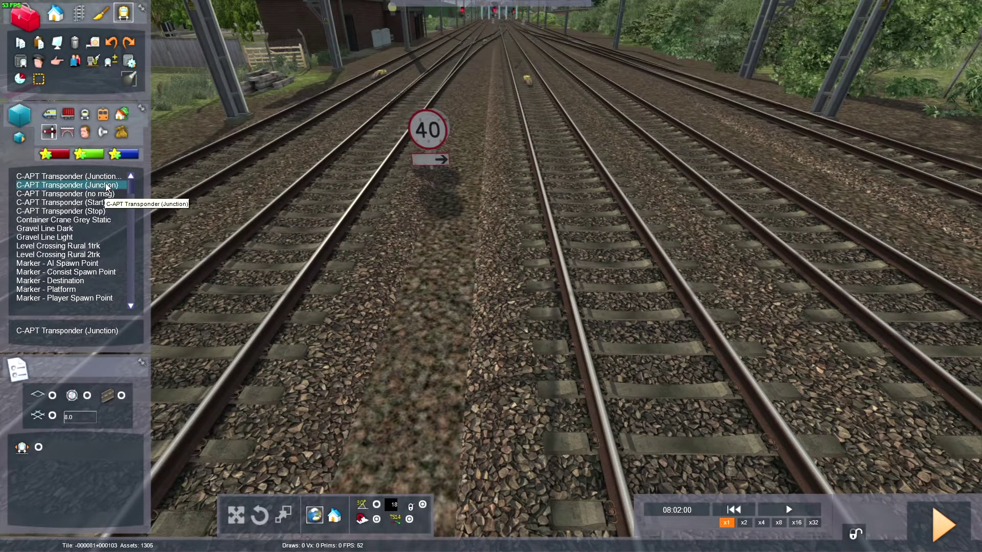
pyautogui.click(450, 389)
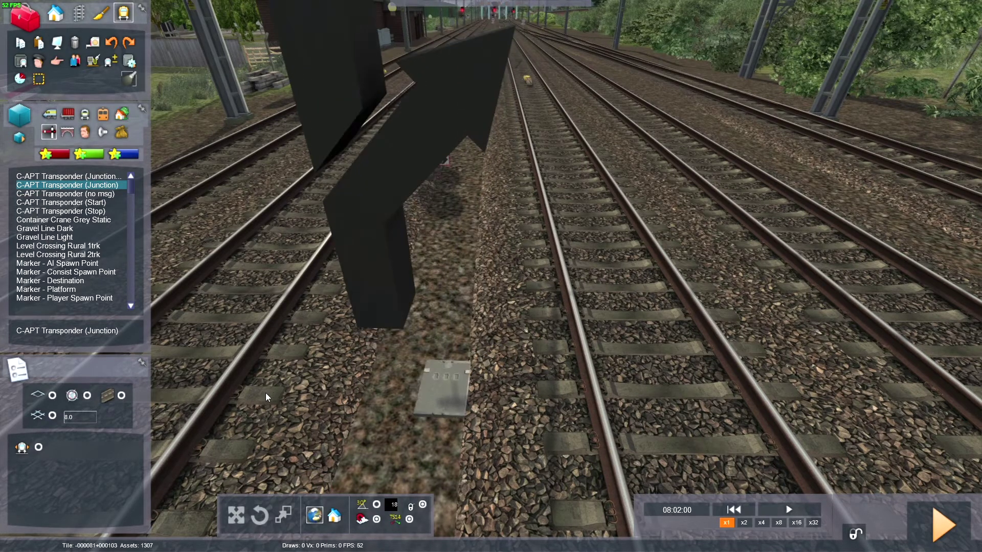
pyautogui.moveTo(269, 394); pyautogui.dragTo(629, 385)
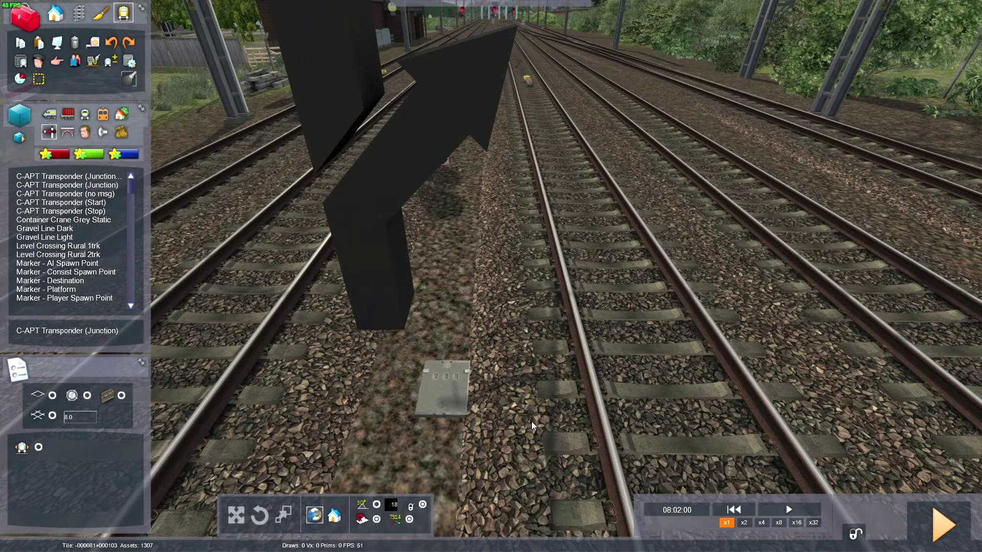
pyautogui.moveTo(531, 422); pyautogui.dragTo(531, 422, button='right')
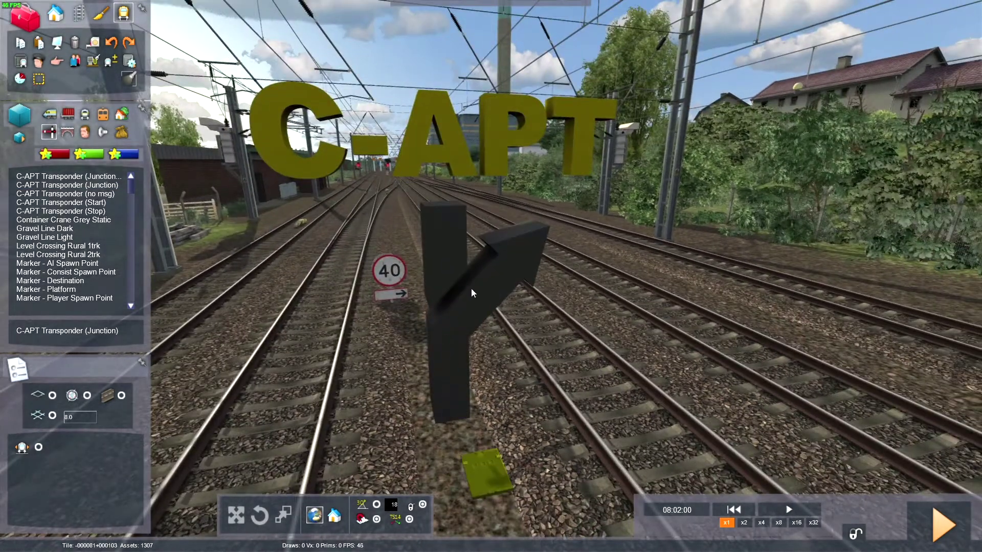
# - Move the Junction transponder between the rails of the adjacent track and lower it towards the ballast
pyautogui.scroll(5, 472, 292)
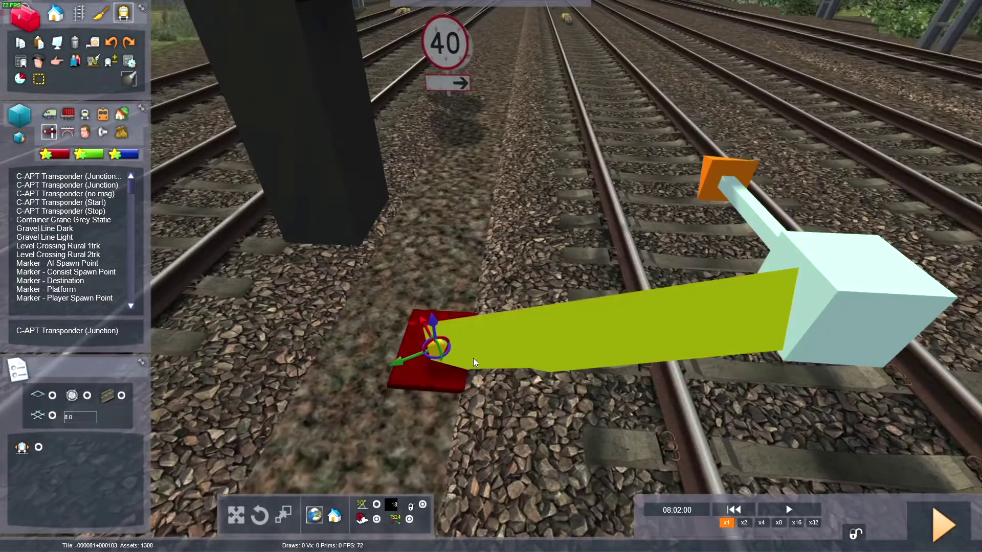
pyautogui.moveTo(436, 321); pyautogui.dragTo(434, 280)
pyautogui.press('Right')
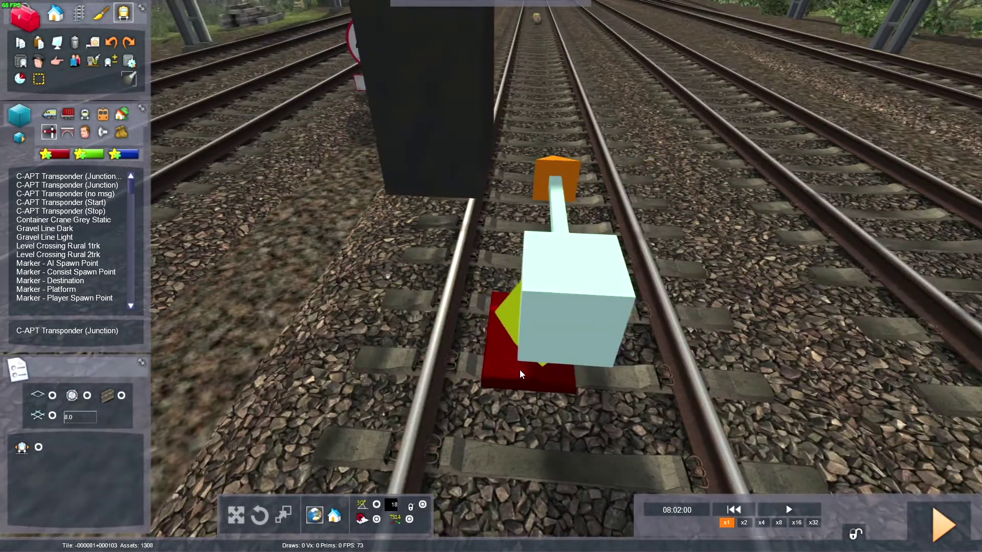
pyautogui.click(545, 382)
pyautogui.moveTo(545, 383); pyautogui.dragTo(533, 413, button='right')
pyautogui.moveTo(455, 239); pyautogui.dragTo(463, 295)
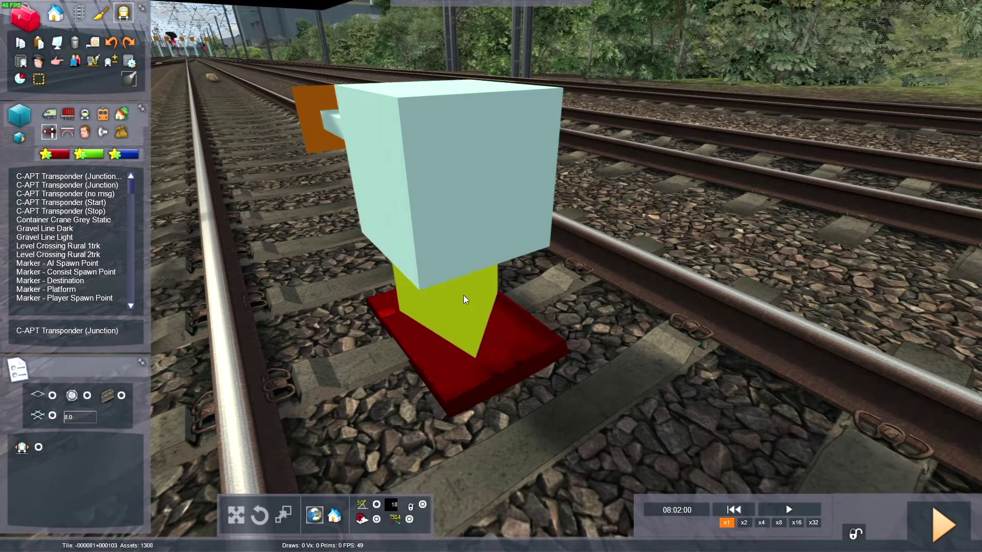
pyautogui.press('Down')
pyautogui.moveTo(464, 296); pyautogui.dragTo(555, 369, button='right')
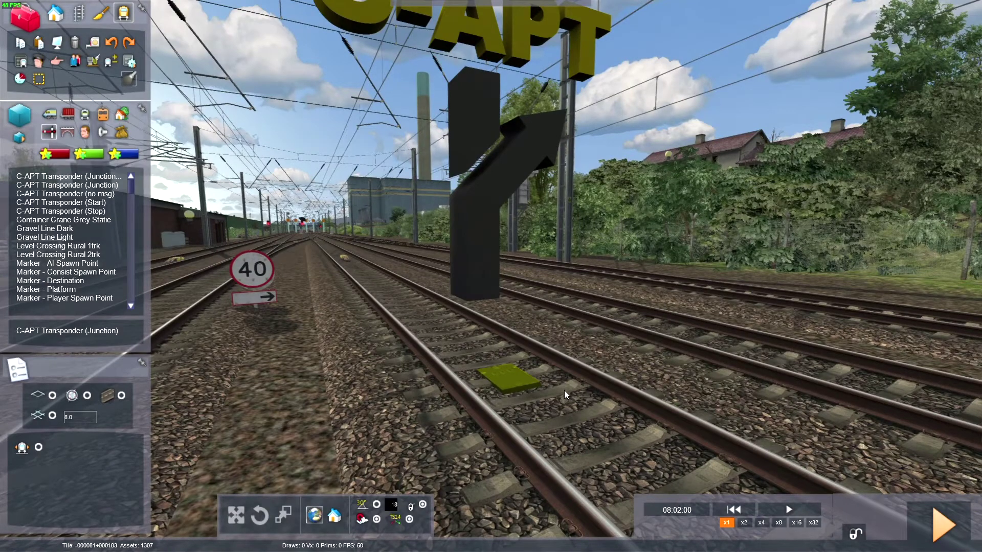
# - Place a C-APT Transponder (Junction End) beside the track before the back-facing signs and turn it so its side arm points left
pyautogui.moveTo(563, 390); pyautogui.dragTo(565, 381, button='right')
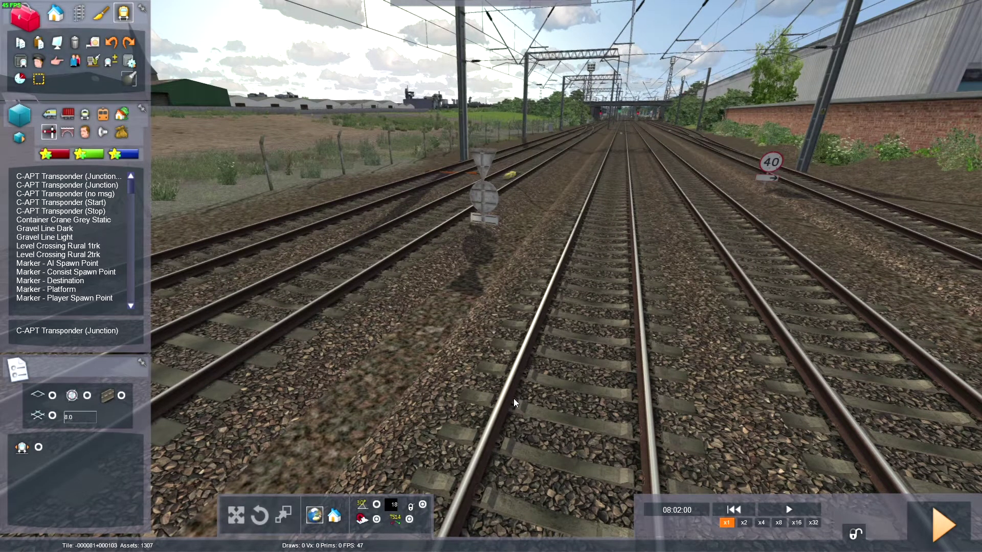
pyautogui.click(97, 175)
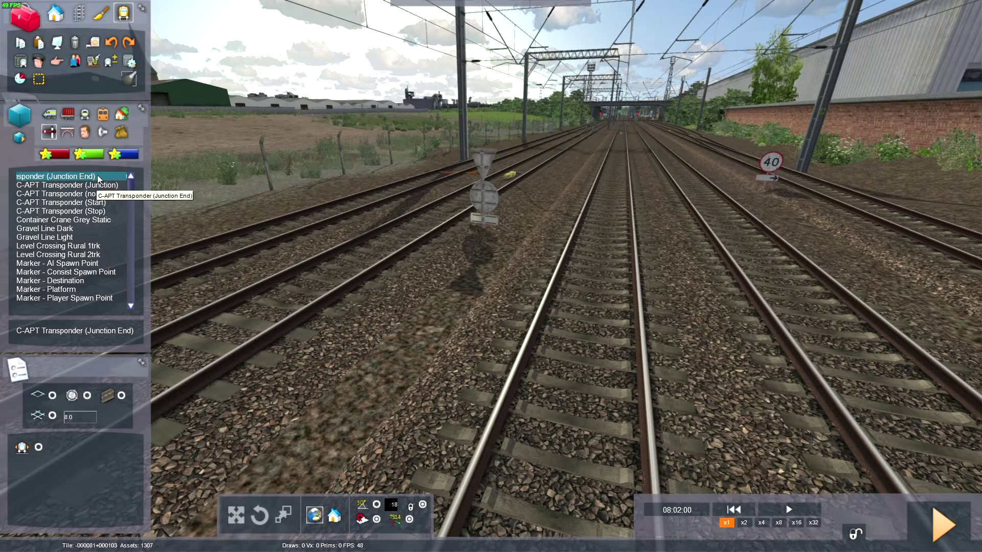
pyautogui.moveTo(428, 339); pyautogui.dragTo(443, 357, button='right')
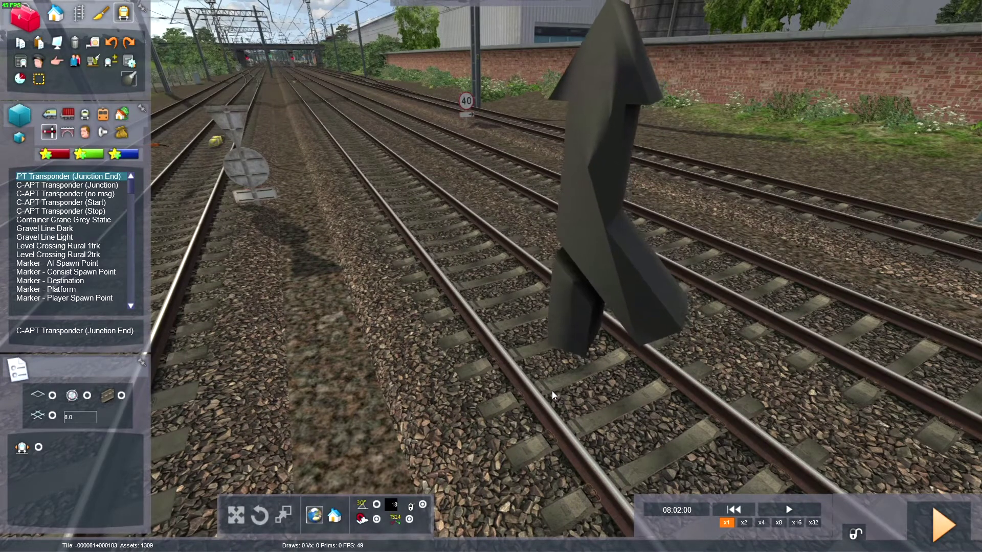
pyautogui.moveTo(552, 392); pyautogui.dragTo(515, 357, button='right')
pyautogui.moveTo(502, 359); pyautogui.dragTo(583, 368)
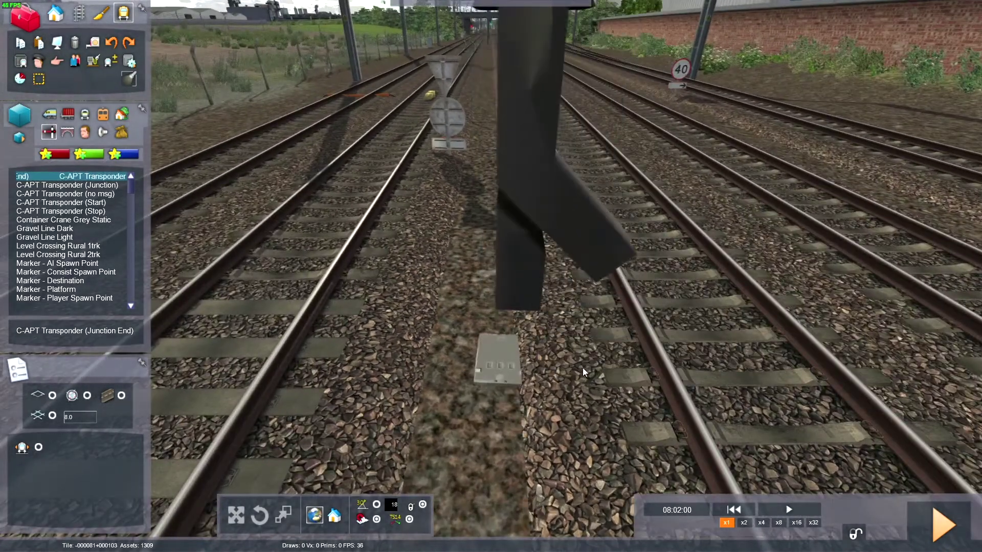
pyautogui.click(328, 372)
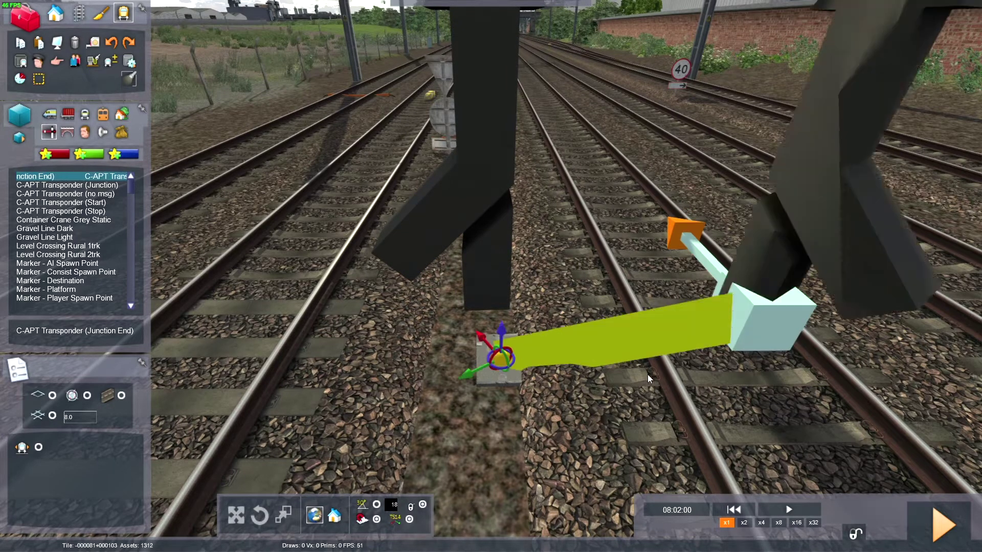
pyautogui.rightClick(611, 387)
pyautogui.press('Down')
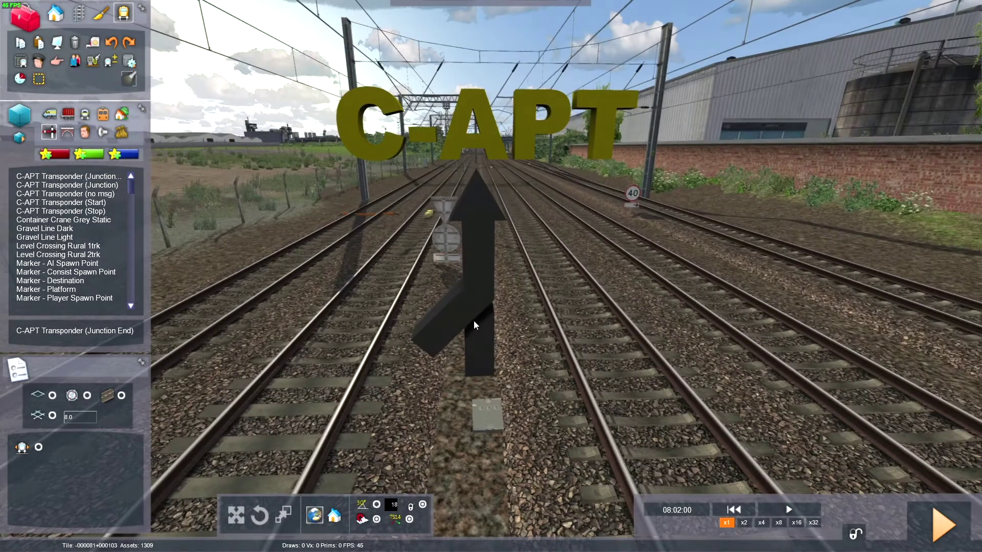
pyautogui.press('Up')
pyautogui.moveTo(485, 328); pyautogui.dragTo(501, 389, button='right')
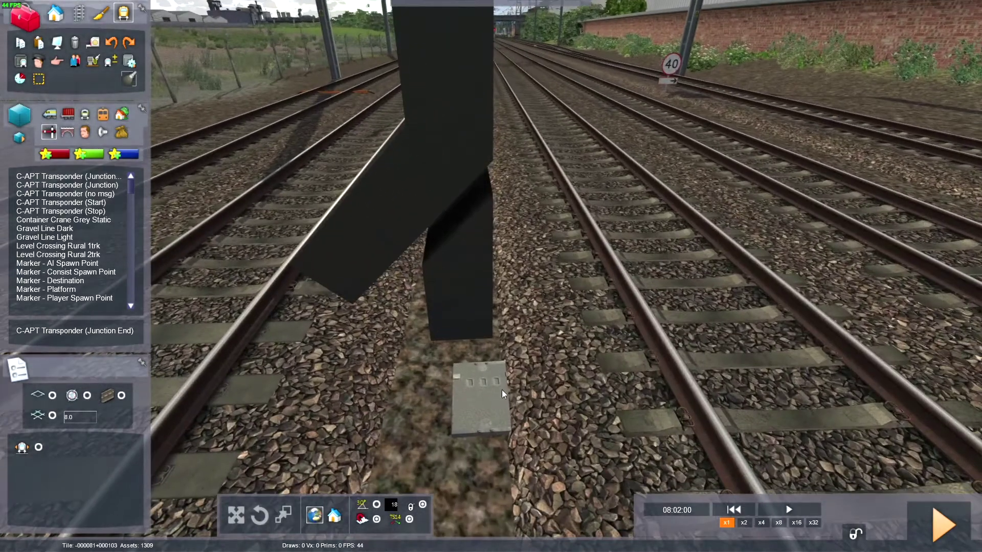
# - Move the Junction End transponder sideways between the rails of the adjacent track
pyautogui.click(487, 388)
pyautogui.moveTo(485, 368)
pyautogui.mouseDown()
pyautogui.moveTo(490, 357)
pyautogui.moveTo(509, 382)
pyautogui.moveTo(572, 384)
pyautogui.mouseUp()
pyautogui.press('Right')
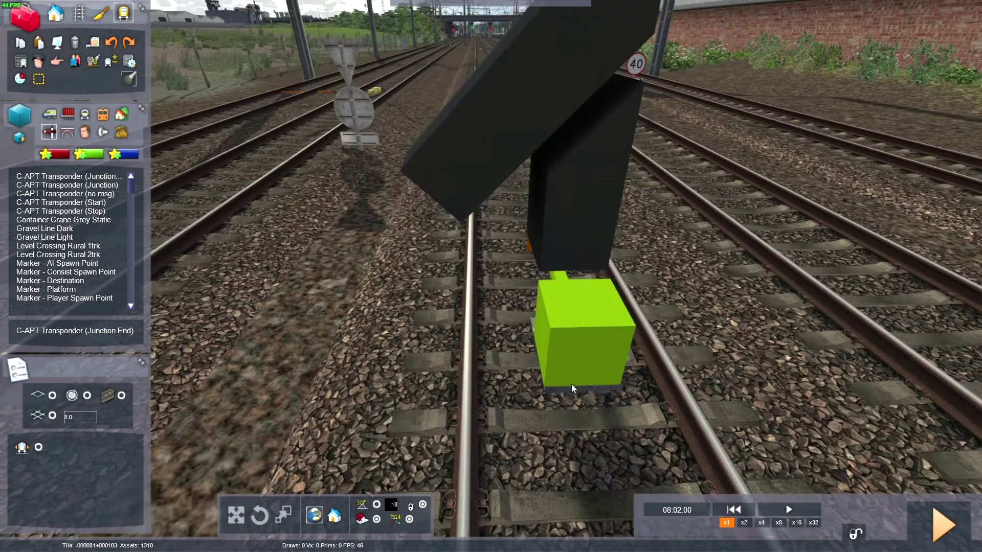
# - Adjust the Junction End transponder's height so its plate sits on the ballast between the rails
pyautogui.moveTo(572, 384); pyautogui.dragTo(603, 409, button='right')
pyautogui.press('Up')
pyautogui.moveTo(521, 348); pyautogui.dragTo(522, 324, button='right')
pyautogui.press('Down')
pyautogui.moveTo(522, 325); pyautogui.dragTo(478, 342)
pyautogui.click(478, 346)
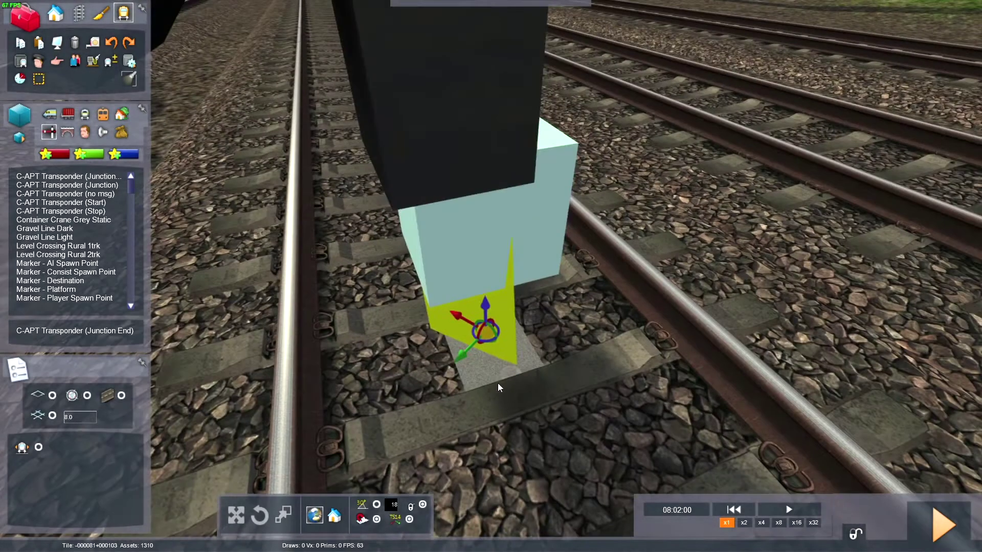
pyautogui.moveTo(498, 383); pyautogui.dragTo(490, 357)
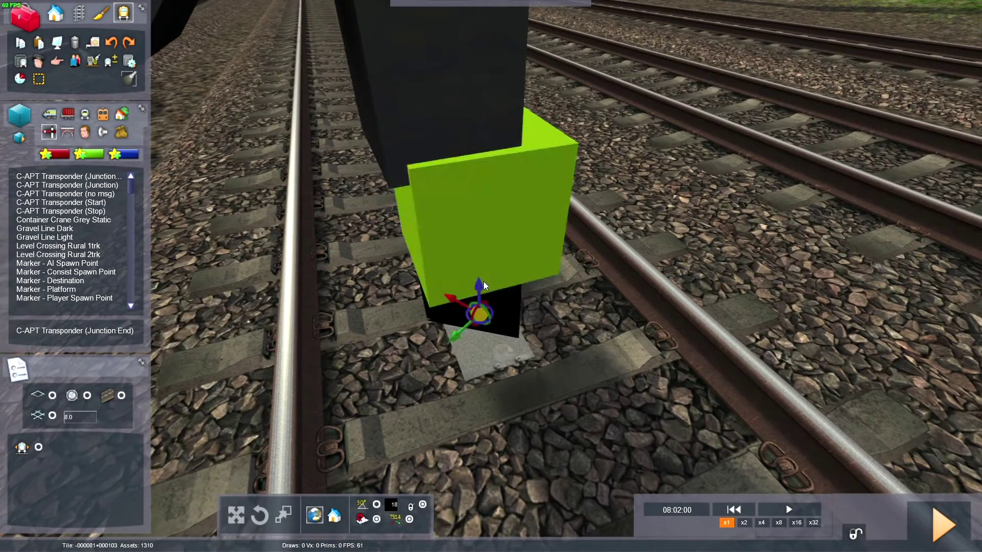
pyautogui.moveTo(478, 283); pyautogui.dragTo(477, 285)
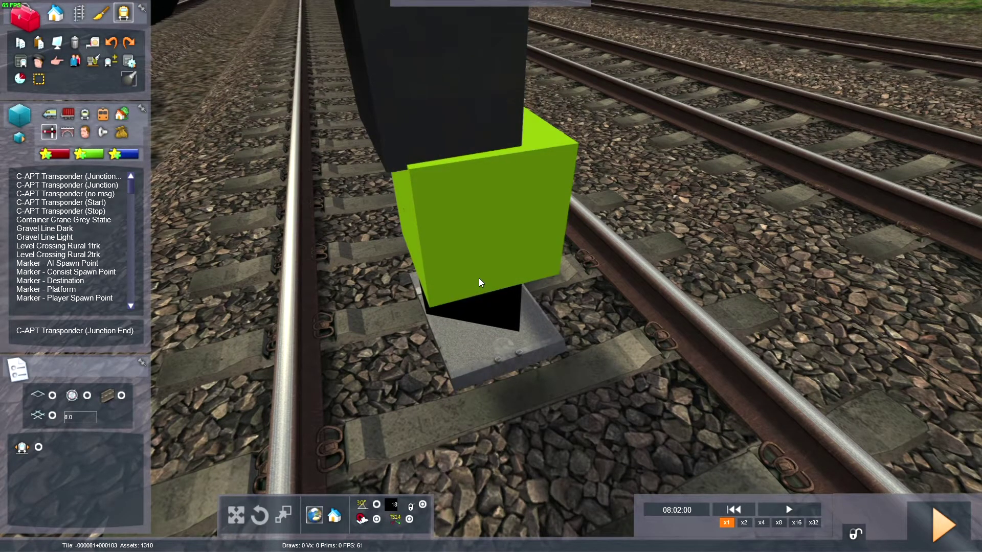
pyautogui.click(480, 285)
pyautogui.press('Delete')
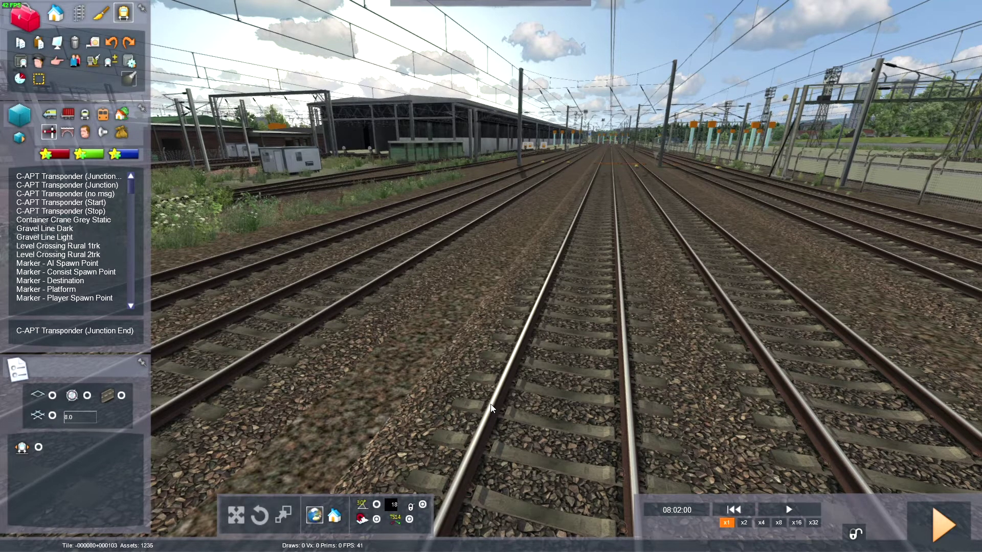
pyautogui.press('Up')
pyautogui.moveTo(504, 406); pyautogui.dragTo(507, 413, button='right')
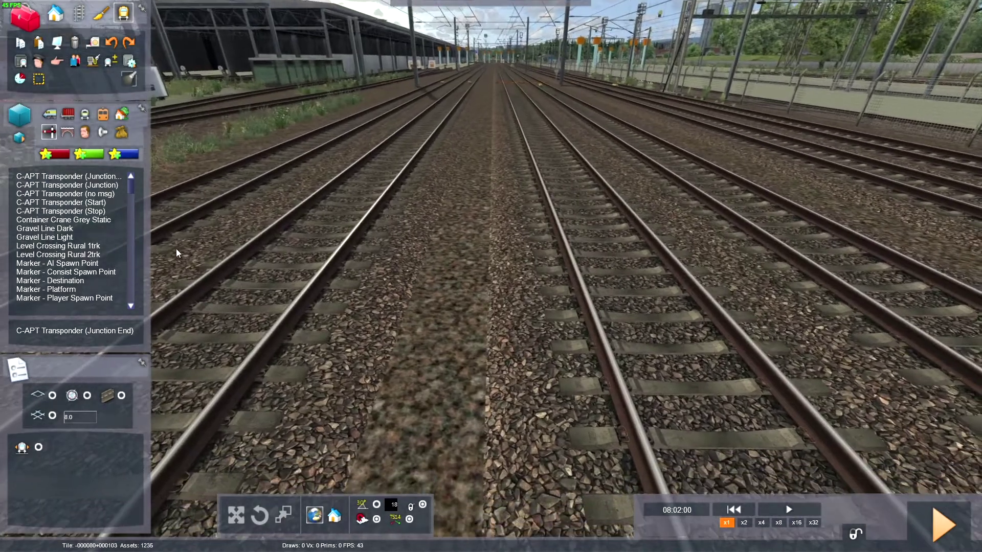
pyautogui.click(104, 212)
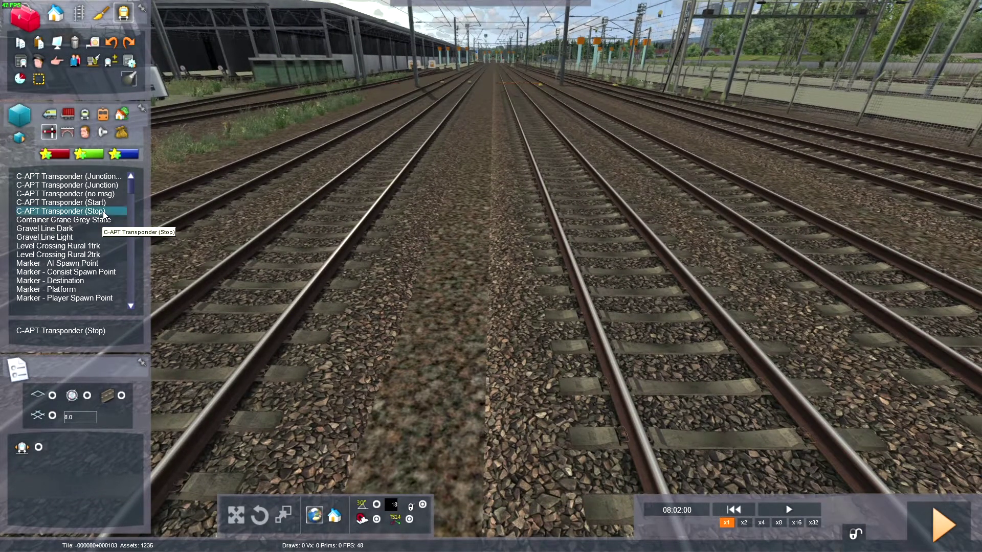
pyautogui.click(455, 399)
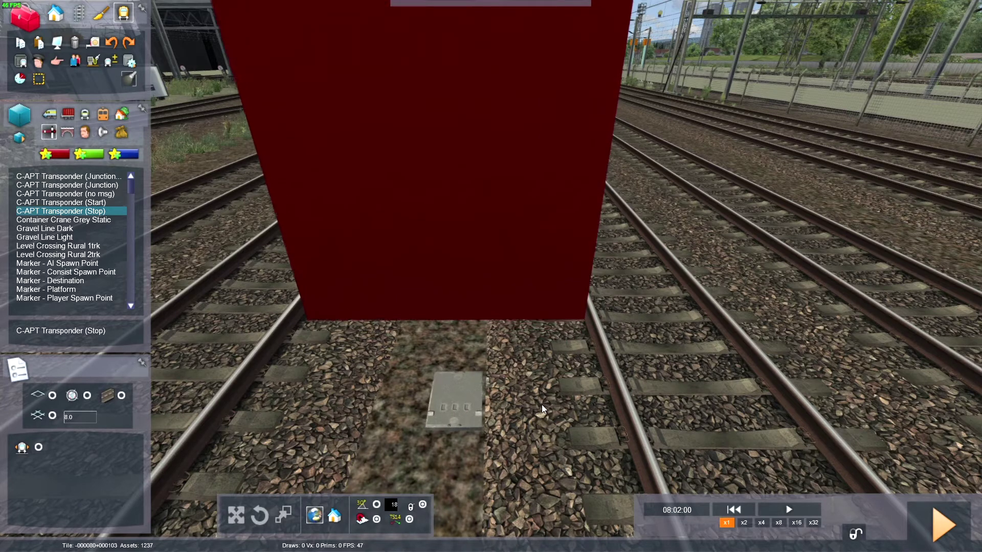
pyautogui.click(542, 404)
pyautogui.rightClick(640, 407)
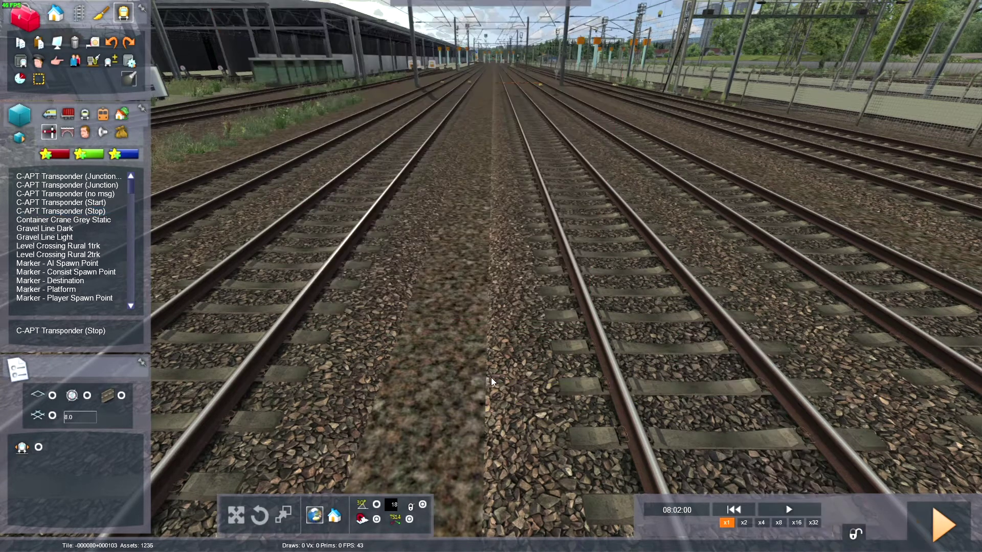
# - Place a C-APT Transponder (Stop) on the ballast between the two tracks and turn it around
pyautogui.click(116, 212)
pyautogui.click(457, 405)
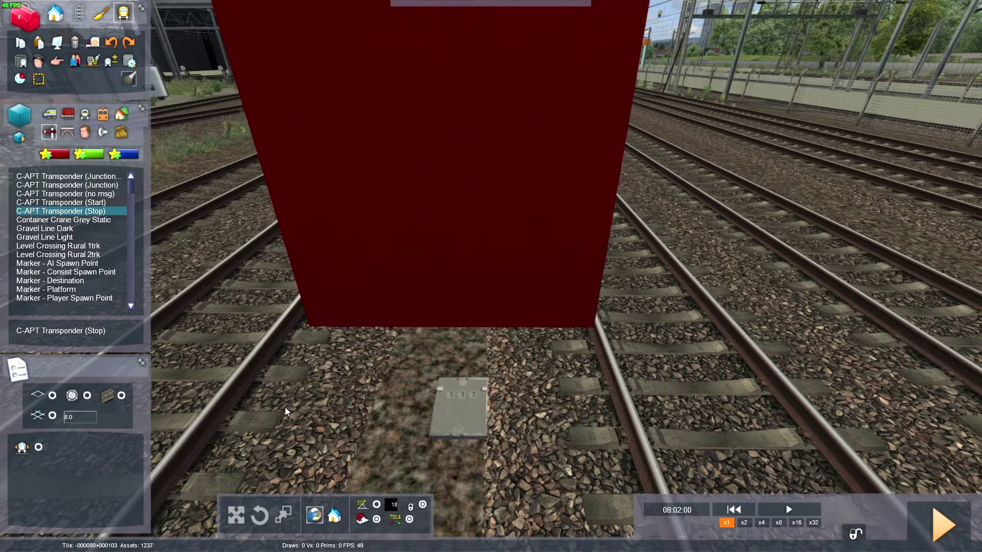
pyautogui.click(659, 401)
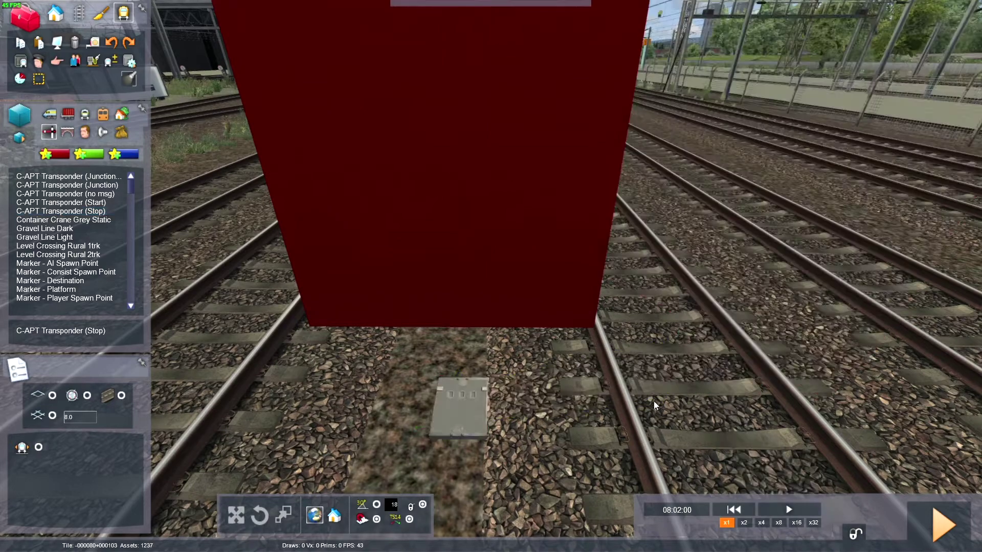
# - Move the Stop transponder sideways between the rails of the adjacent track
pyautogui.moveTo(653, 400); pyautogui.dragTo(653, 460, button='right')
pyautogui.press('Up')
pyautogui.moveTo(453, 325); pyautogui.dragTo(471, 331)
pyautogui.press('Right')
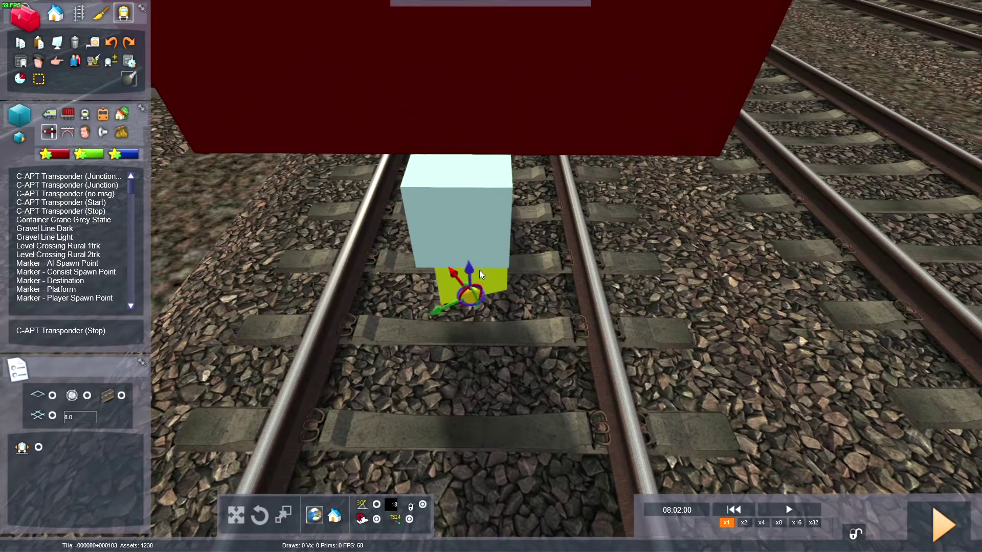
# - Adjust the Stop transponder's height so its plate rests on the ballast between the rails
pyautogui.moveTo(470, 267); pyautogui.dragTo(467, 254)
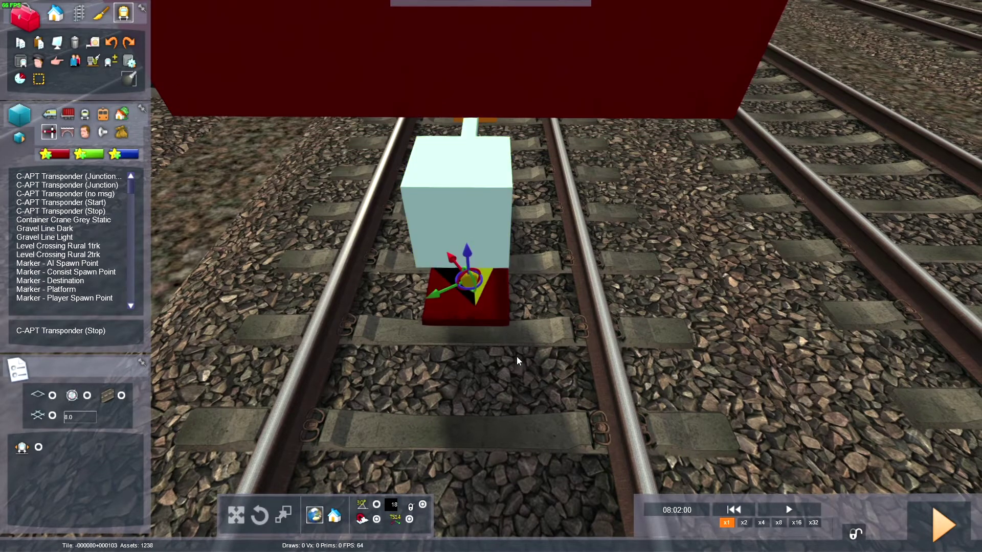
pyautogui.moveTo(516, 357); pyautogui.dragTo(536, 410, button='right')
pyautogui.press('Up')
pyautogui.moveTo(535, 410); pyautogui.dragTo(540, 375)
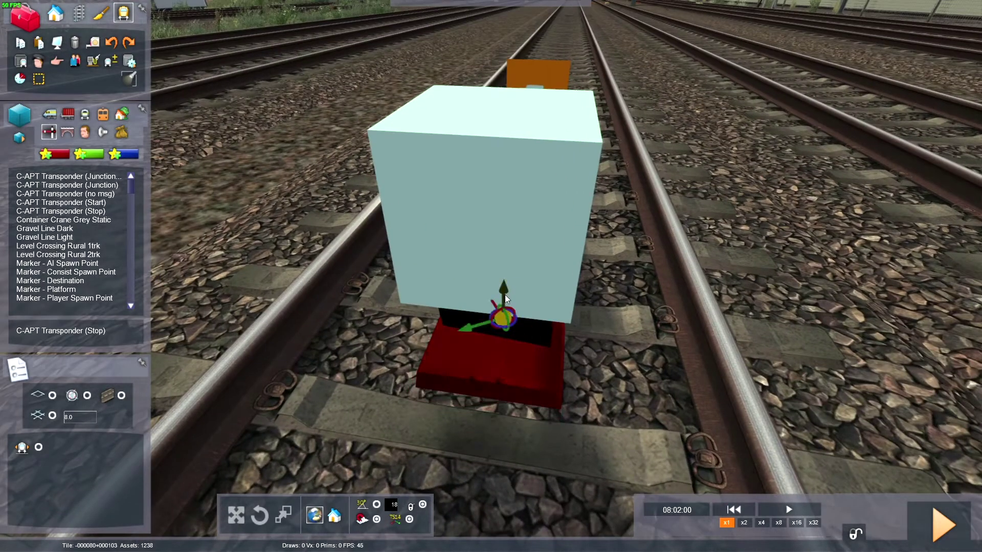
pyautogui.moveTo(504, 294); pyautogui.dragTo(511, 289)
pyautogui.doubleClick(523, 388)
pyautogui.press('Down')
pyautogui.moveTo(524, 388); pyautogui.dragTo(554, 449, button='right')
pyautogui.press('Down')
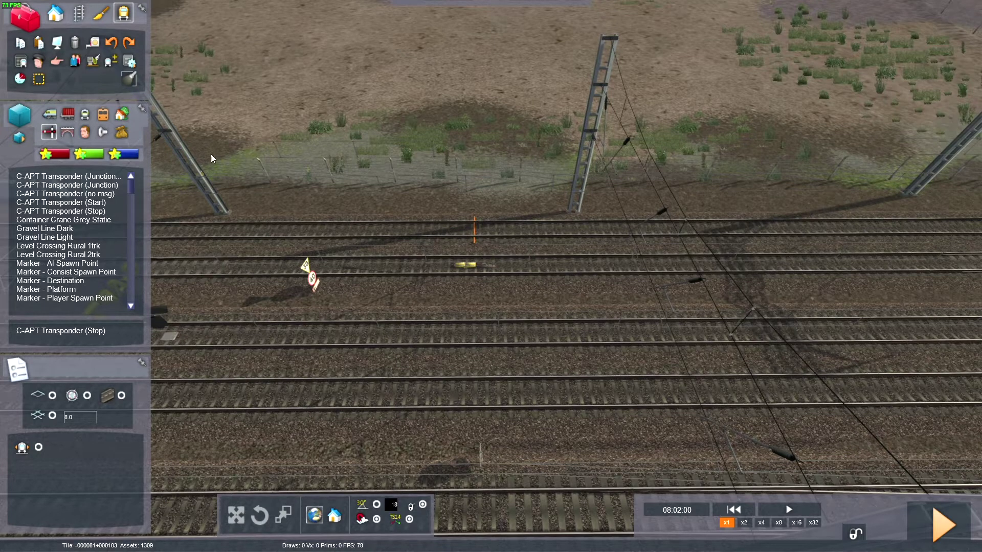
pyautogui.click(39, 79)
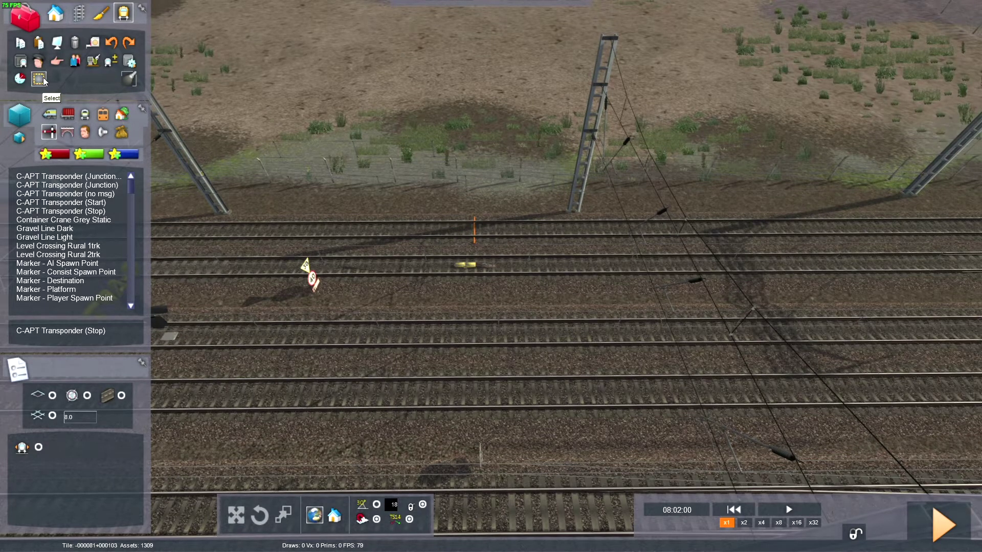
pyautogui.click(376, 259)
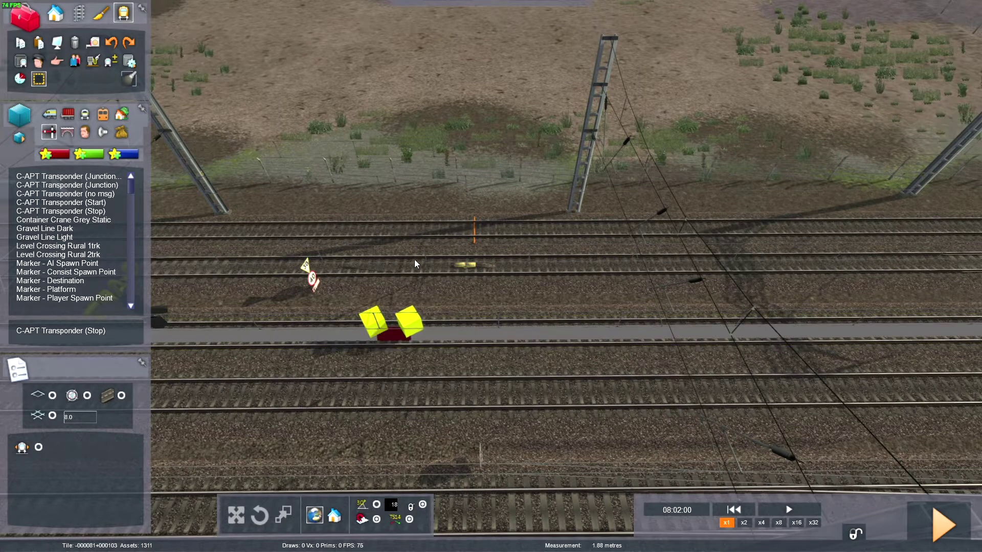
pyautogui.click(573, 262)
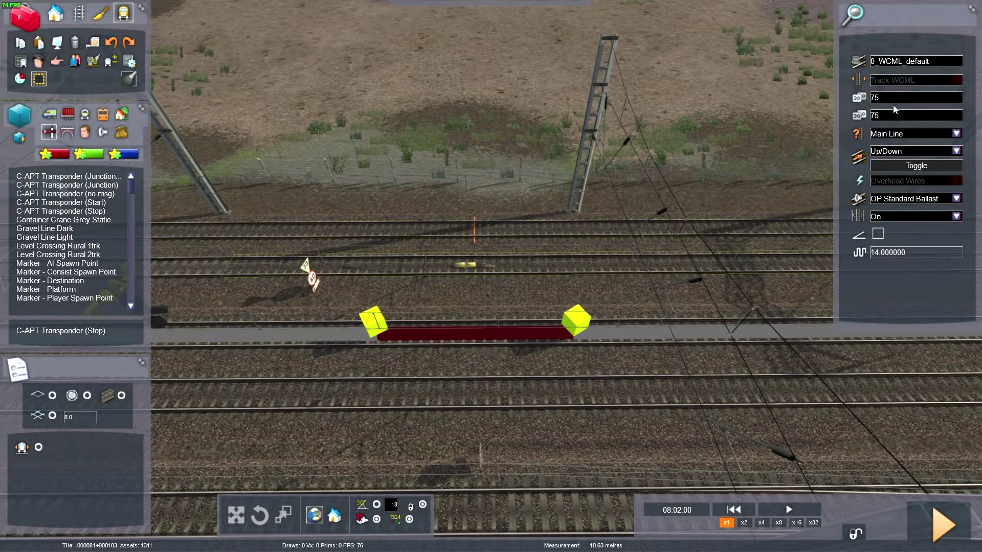
pyautogui.hotkey('ctrl', 'z')
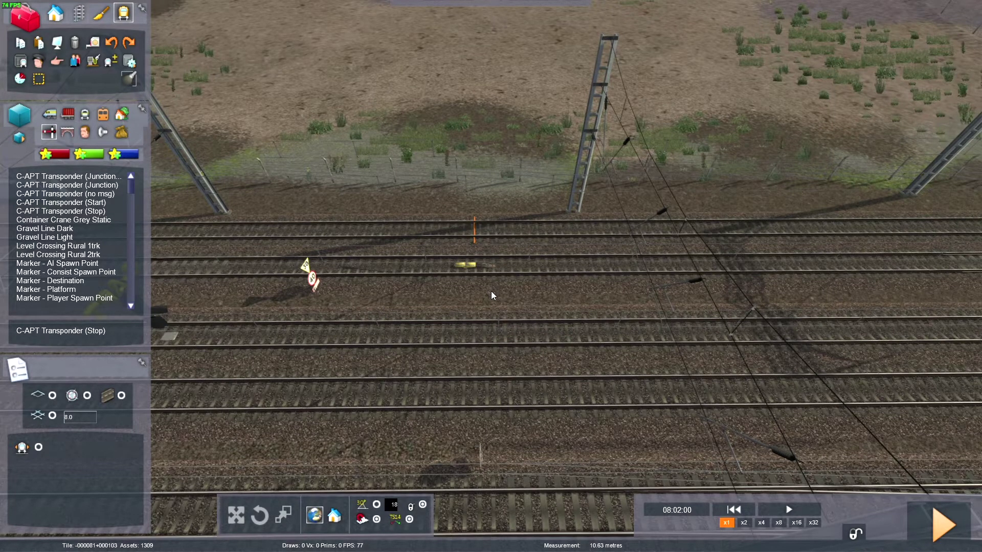
# - Select the section of track running from the speed signs to just past the Stop transponder
pyautogui.click(39, 78)
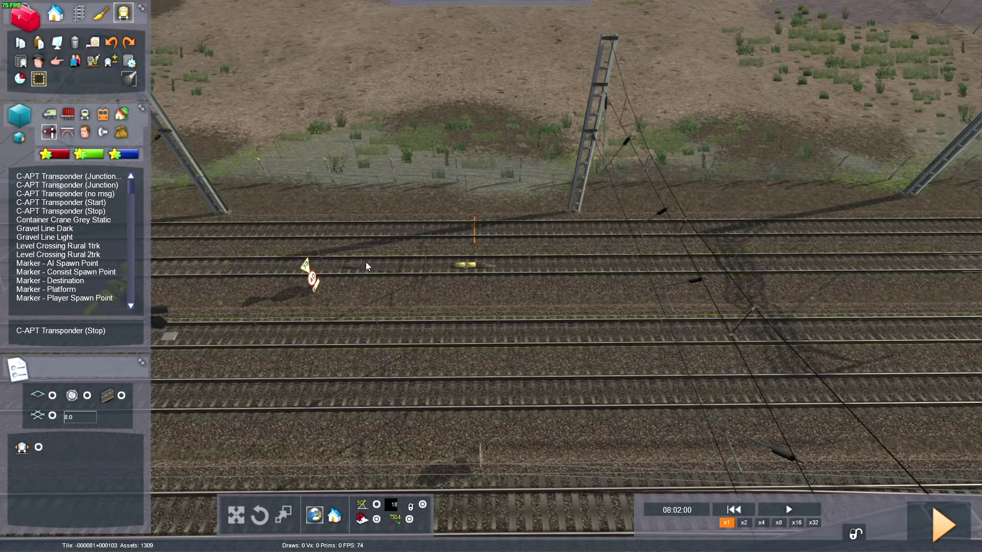
pyautogui.hotkey('ctrl', 'y')
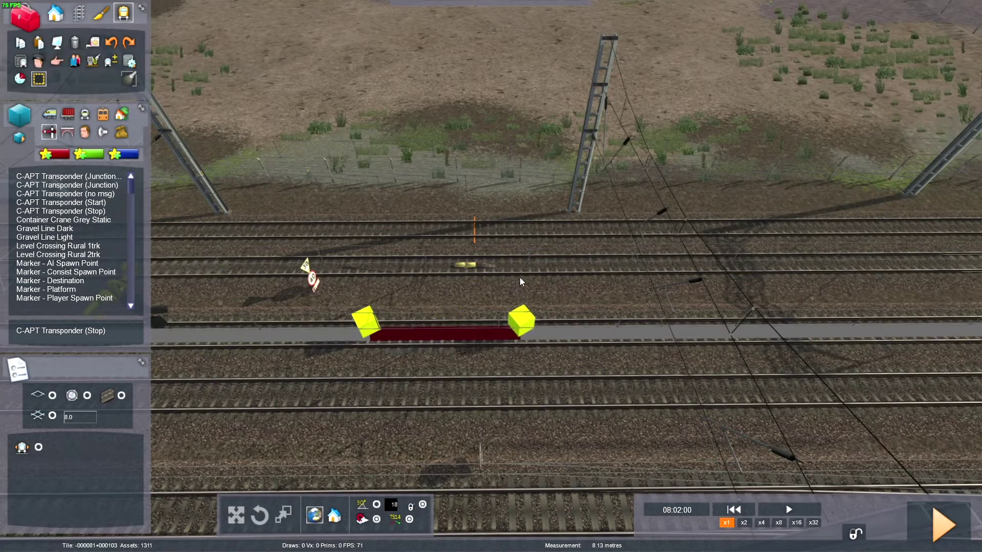
pyautogui.press('Right')
pyautogui.press('Right')
pyautogui.moveTo(565, 274)
pyautogui.mouseDown(button='right')
pyautogui.moveTo(639, 266)
pyautogui.moveTo(731, 217)
pyautogui.moveTo(733, 238)
pyautogui.moveTo(757, 261)
pyautogui.moveTo(603, 409)
pyautogui.moveTo(573, 272)
pyautogui.mouseUp(button='right')
pyautogui.press('Up')
pyautogui.press('Right')
pyautogui.press('Up')
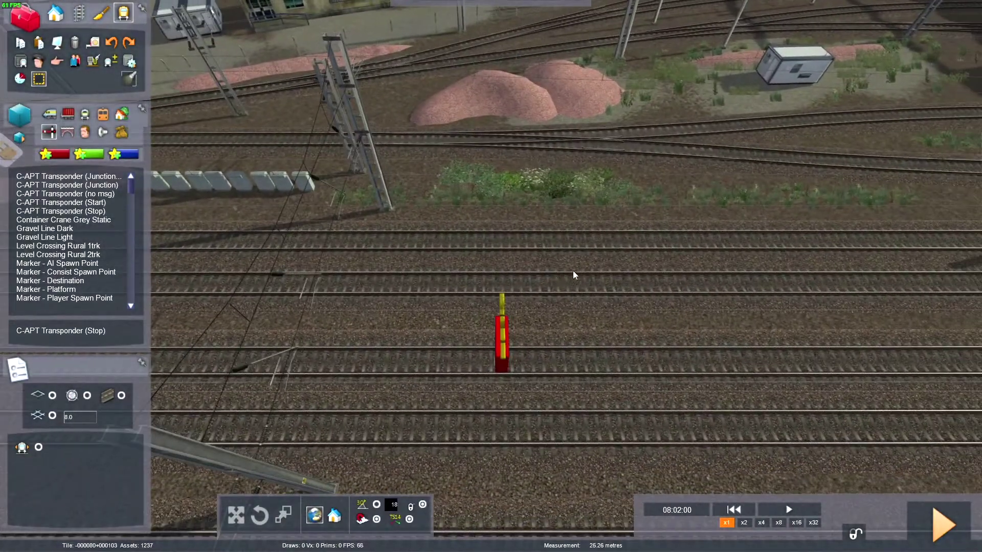
pyautogui.moveTo(503, 296); pyautogui.dragTo(529, 299)
# - Set both speed limits of the selected track section to 90 and end the selection
pyautogui.click(910, 98)
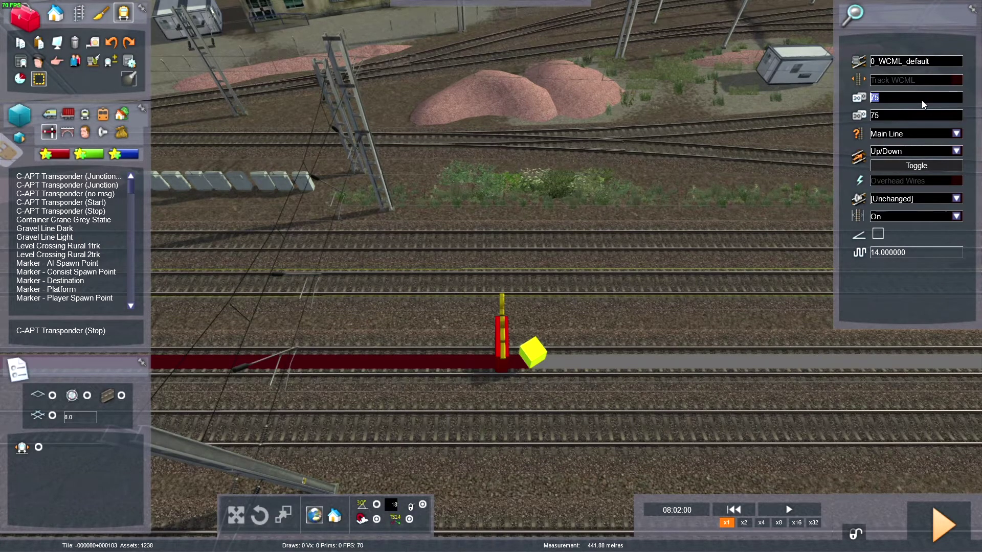
pyautogui.write('90')
pyautogui.click(907, 116)
pyautogui.write('90')
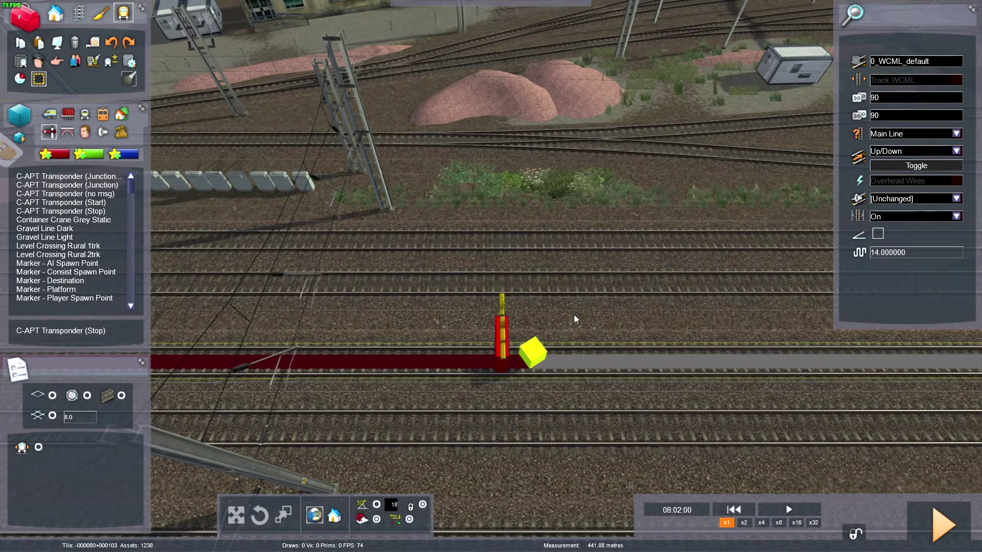
pyautogui.click(561, 272)
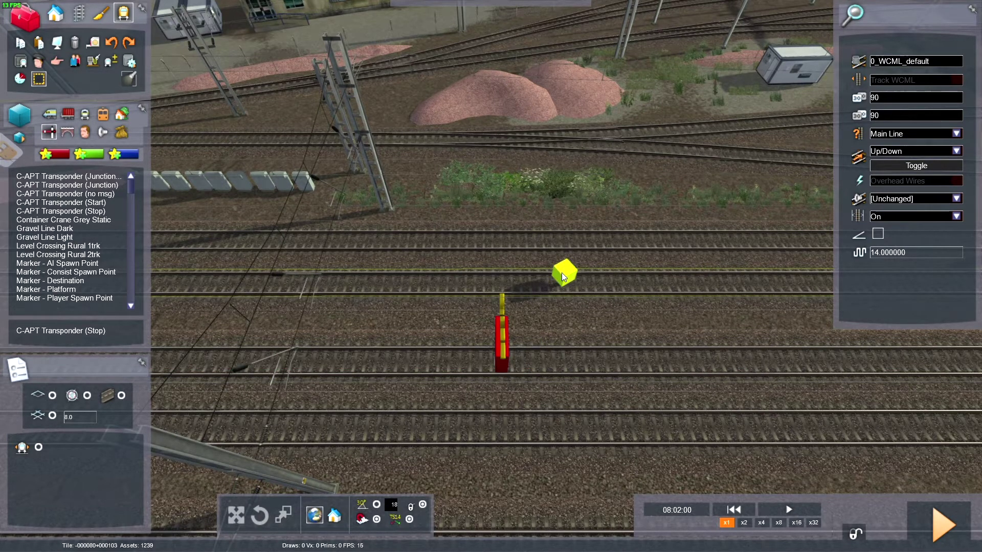
pyautogui.rightClick(562, 272)
pyautogui.moveTo(307, 305); pyautogui.dragTo(375, 300)
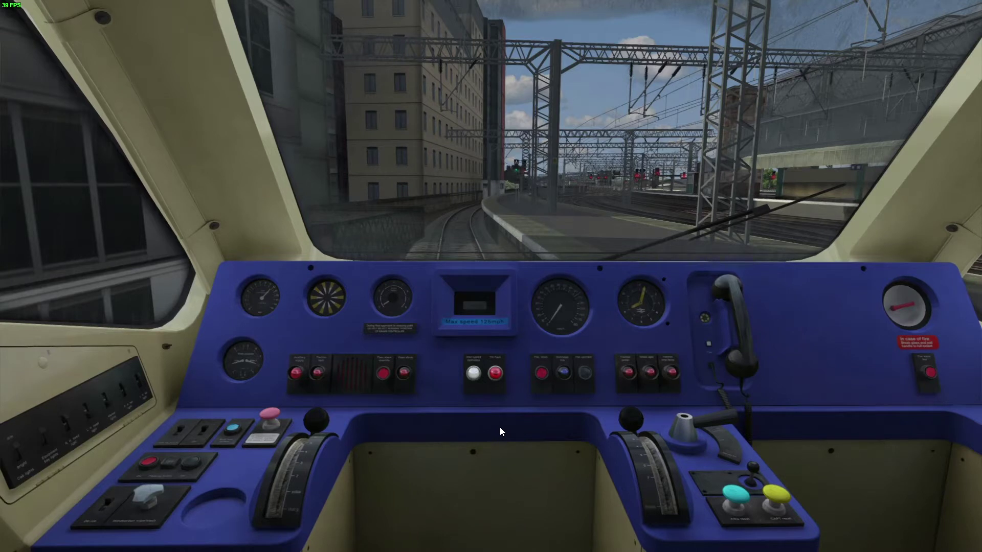
# - Prepare the cab for driving by switching on the reverser, and acknowledge the AWS alarm
pyautogui.hotkey('ctrl', 'w')
pyautogui.press('w')
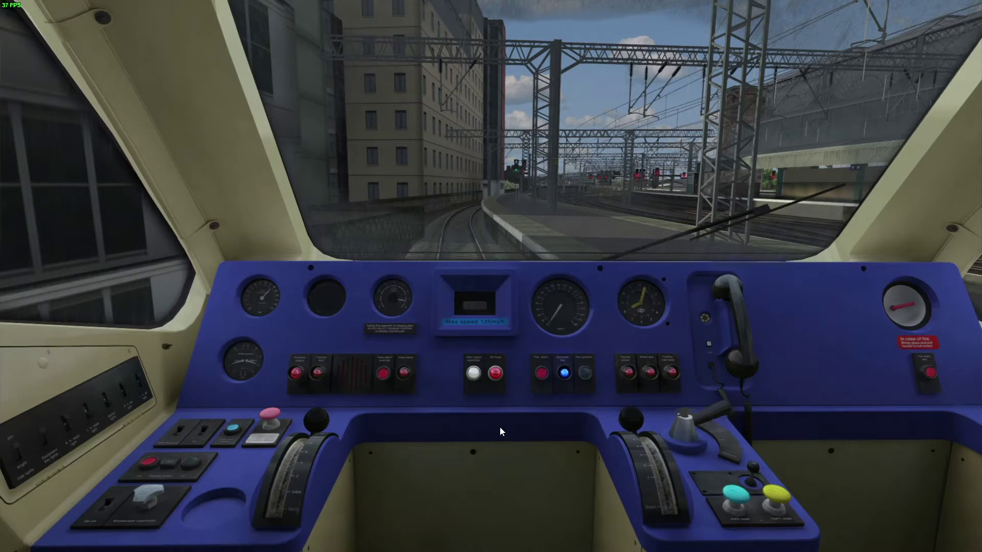
pyautogui.press('q')
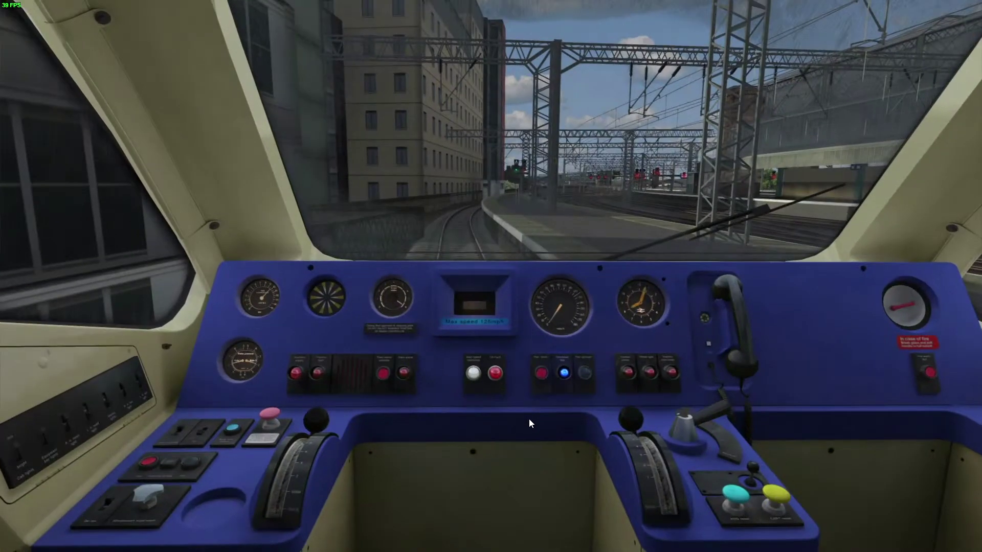
# - Follow the planned route on the 2D map from Glasgow Central past Larkfield Junction to Polmadie, recentre on the player's train and return to the cab
pyautogui.press('9')
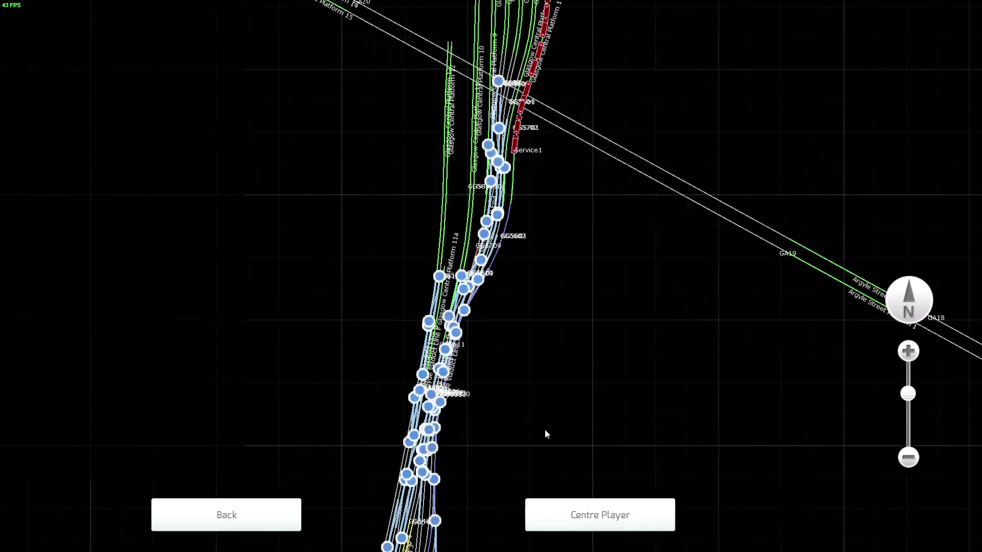
pyautogui.moveTo(459, 364); pyautogui.dragTo(488, 105)
pyautogui.moveTo(489, 279); pyautogui.dragTo(528, 77)
pyautogui.moveTo(499, 412); pyautogui.dragTo(541, 129)
pyautogui.moveTo(460, 384); pyautogui.dragTo(567, 69)
pyautogui.click(475, 249)
pyautogui.moveTo(498, 393); pyautogui.dragTo(525, 242)
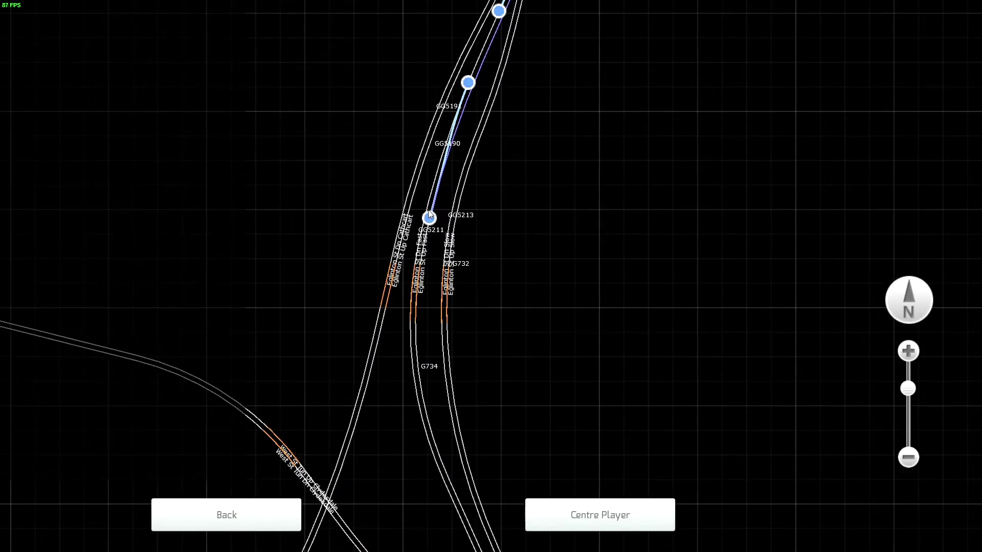
pyautogui.click(431, 219)
pyautogui.moveTo(520, 324); pyautogui.dragTo(450, 142)
pyautogui.moveTo(588, 430); pyautogui.dragTo(428, 326)
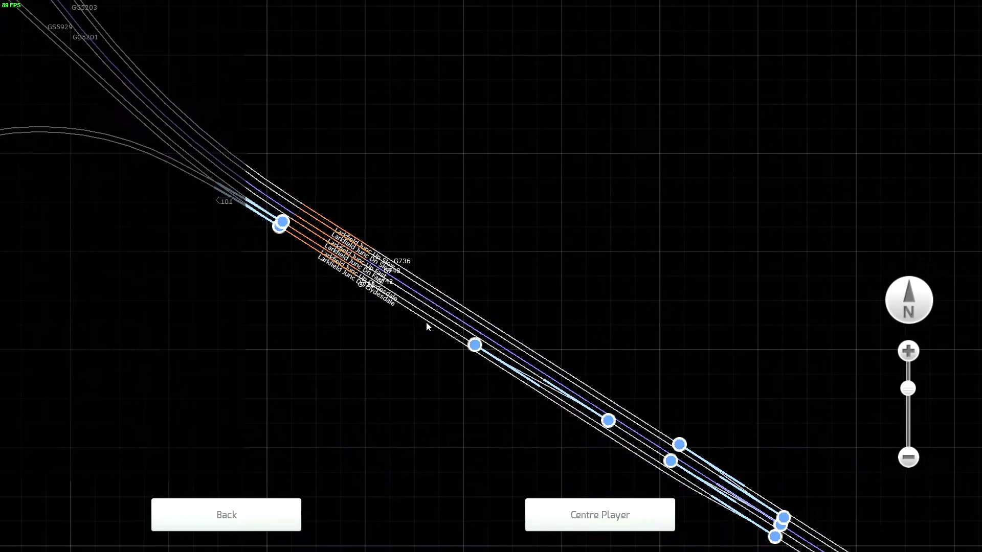
pyautogui.moveTo(665, 450); pyautogui.dragTo(557, 379)
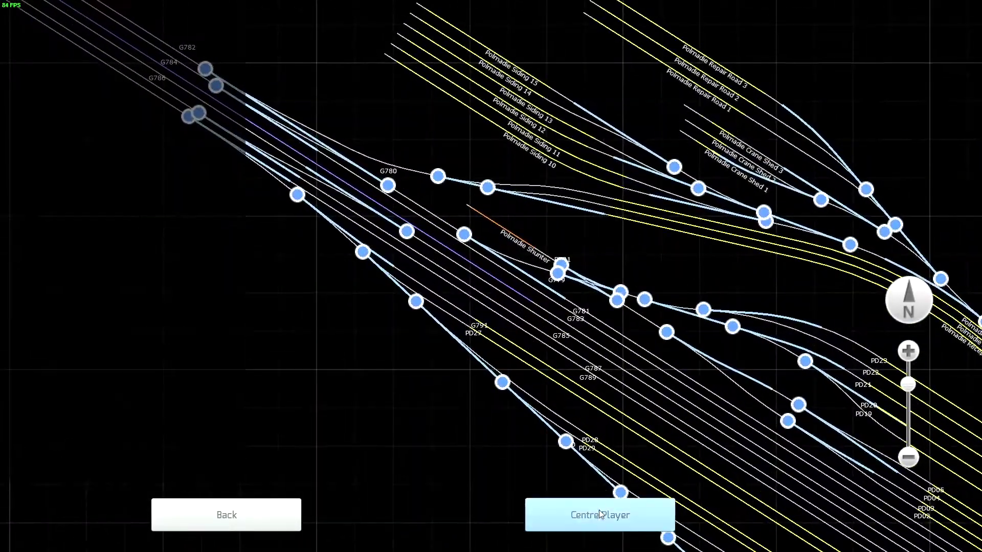
pyautogui.click(569, 515)
pyautogui.click(225, 515)
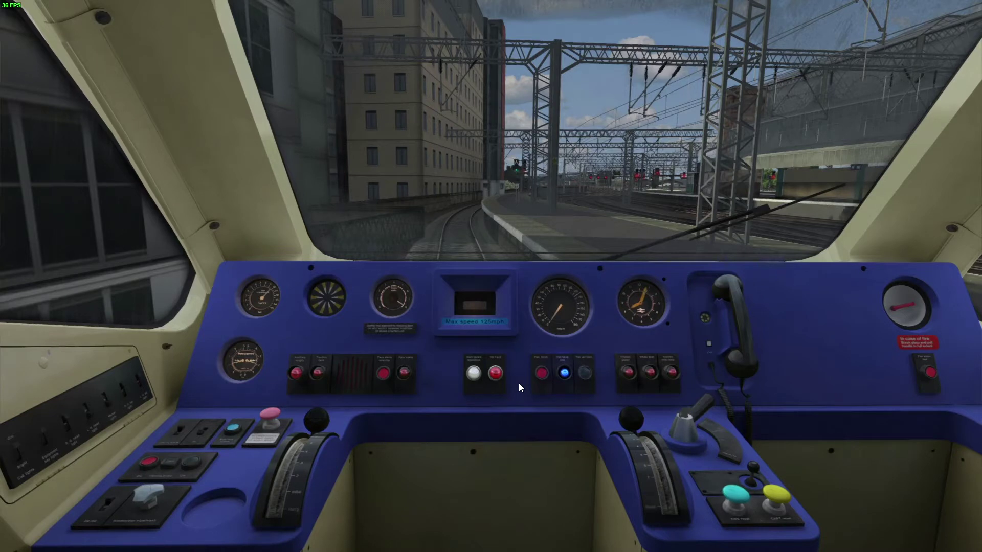
# - Release the train brake and regulate traction power to drive the train away from the platform
pyautogui.press(';')
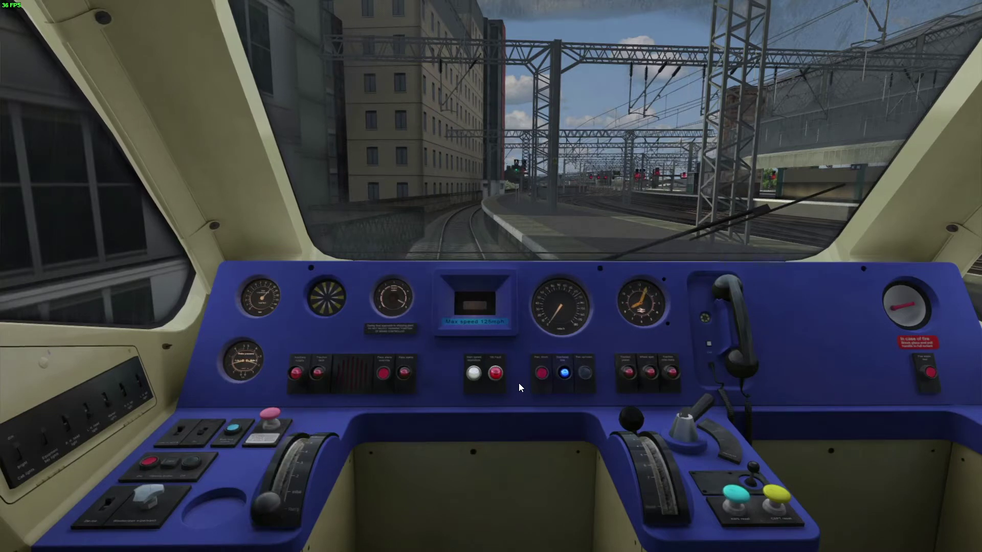
pyautogui.press('a')
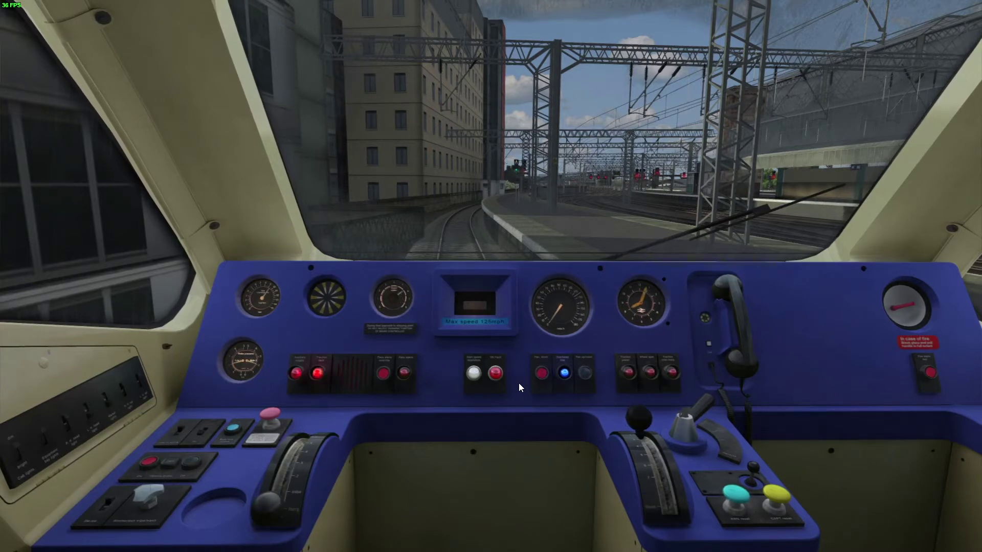
pyautogui.press('d')
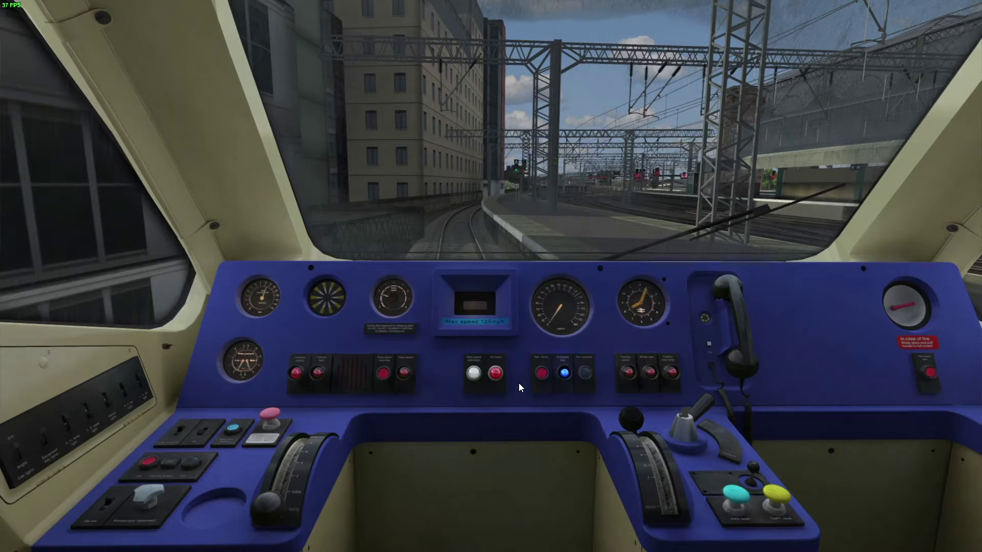
pyautogui.press('a')
pyautogui.press('a')
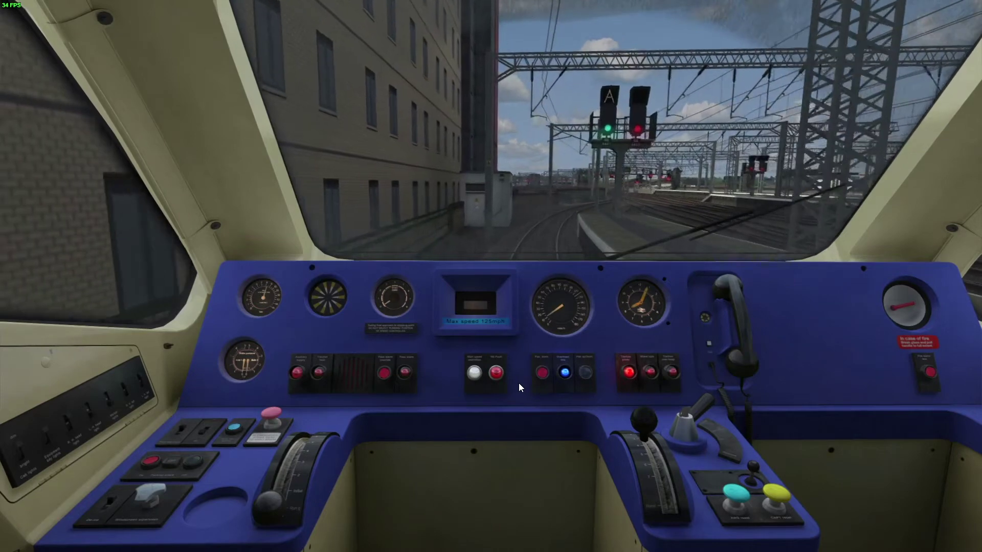
pyautogui.press('d')
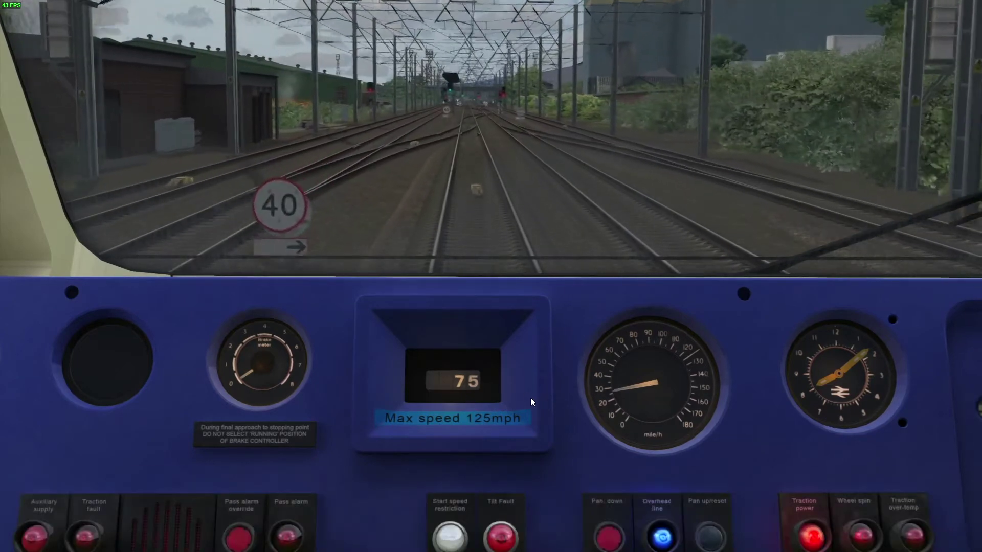
# - Examine the cab's C-APT speed display while driving through the junction and over the Stop transponder
pyautogui.scroll(-3, 544, 407)
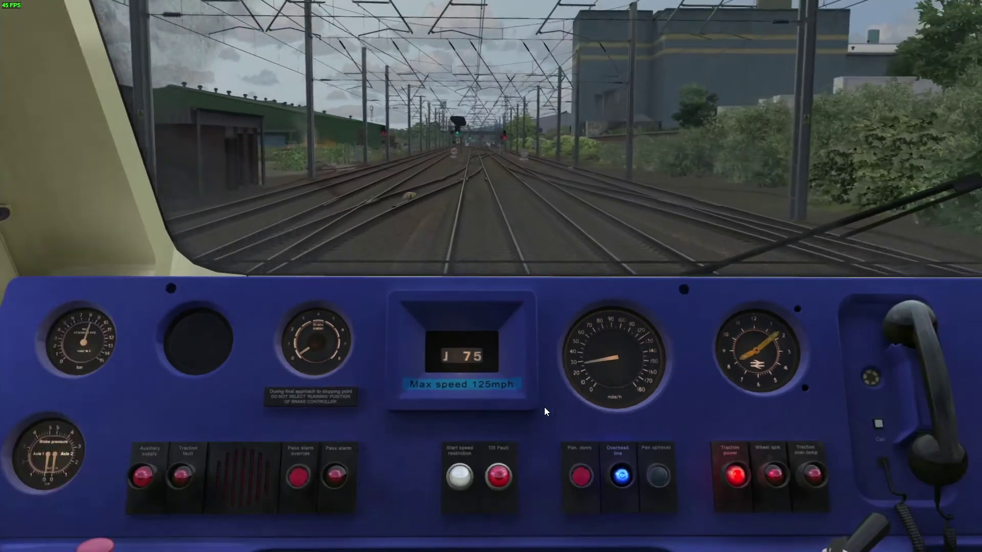
pyautogui.scroll(3, 543, 407)
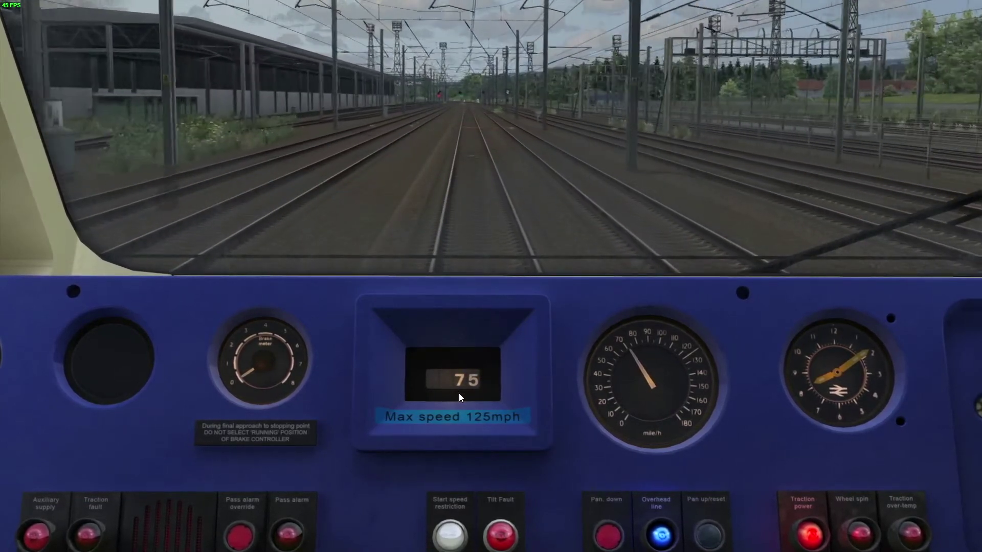
pyautogui.click(469, 394)
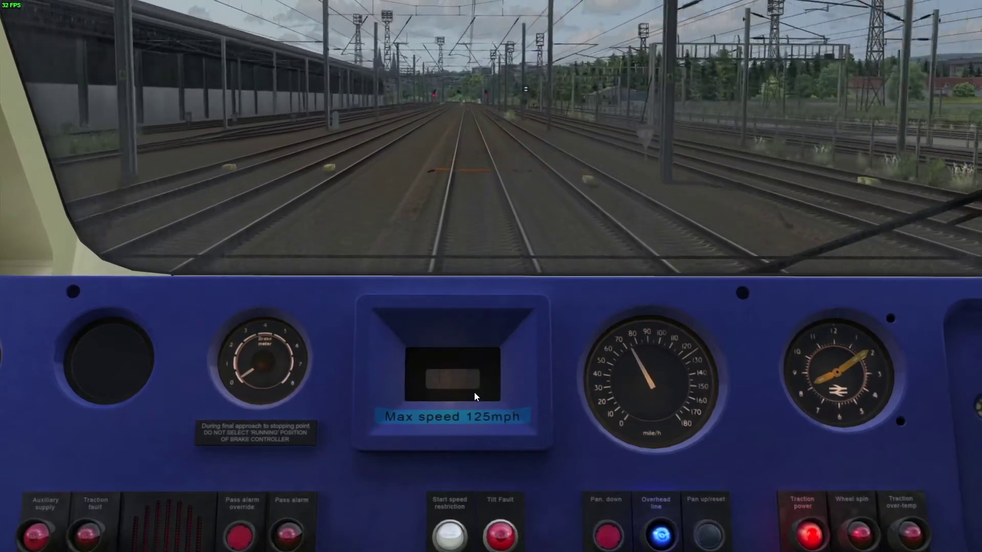